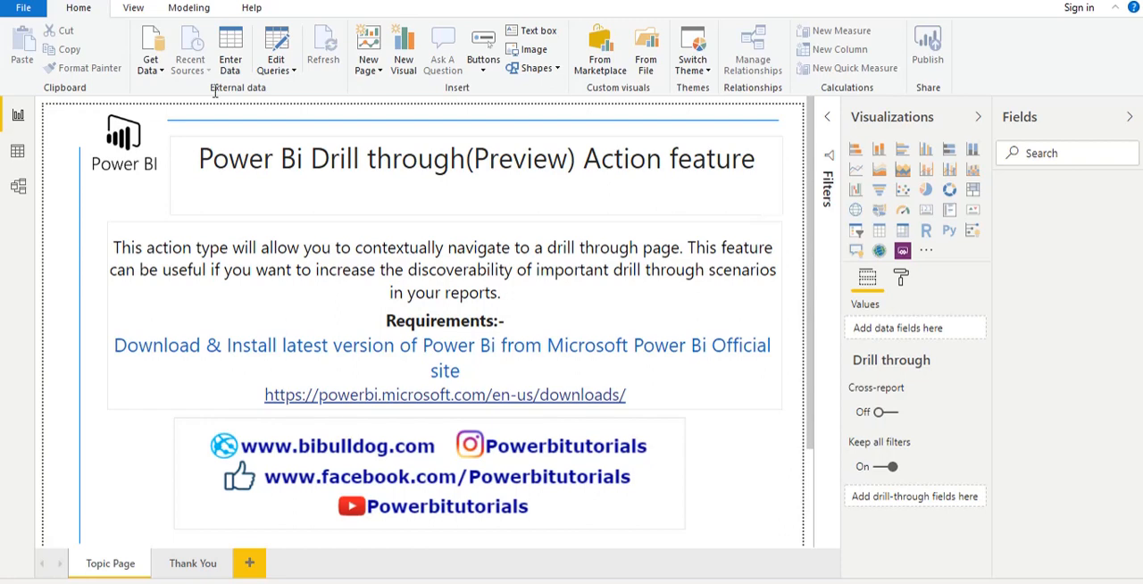
# - Import the Orders sheet from the Excel workbook SuperStoreUS-2015.xlsx into the report
pyautogui.click(151, 65)
pyautogui.click(179, 114)
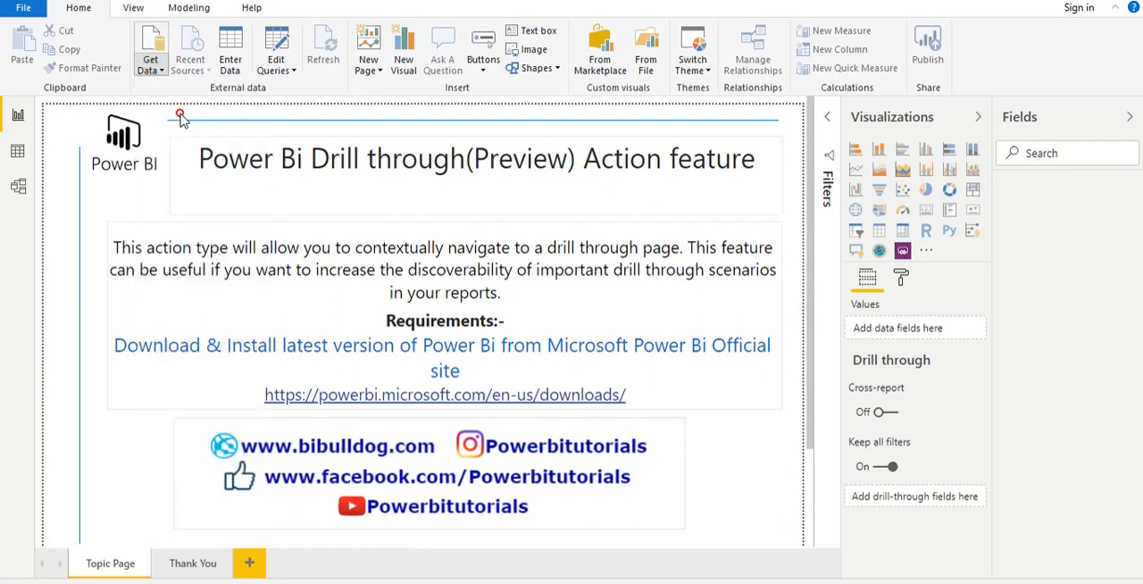
pyautogui.click(192, 132)
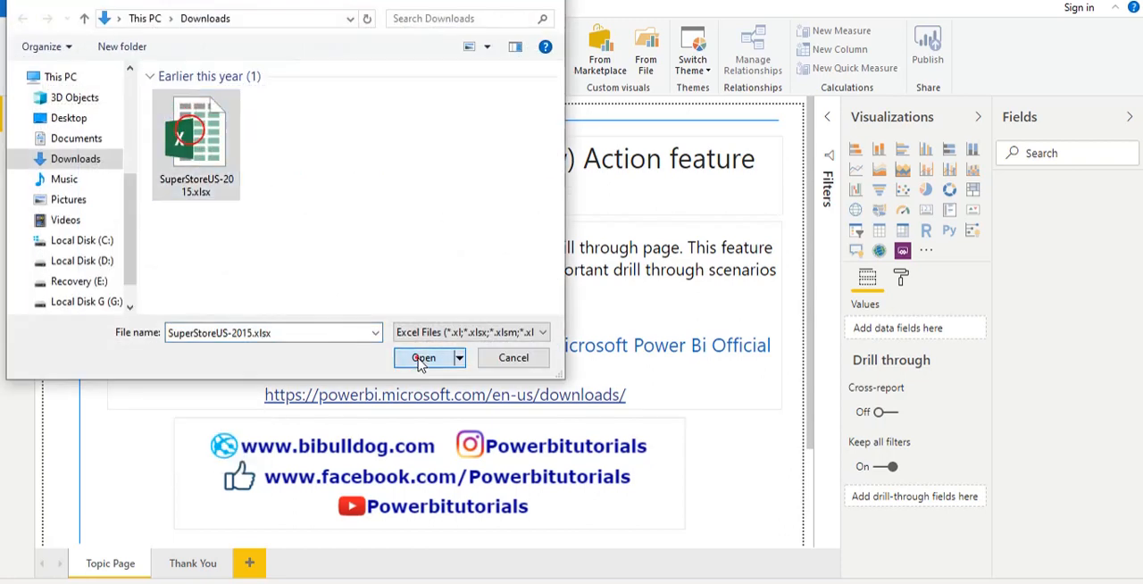
pyautogui.click(422, 359)
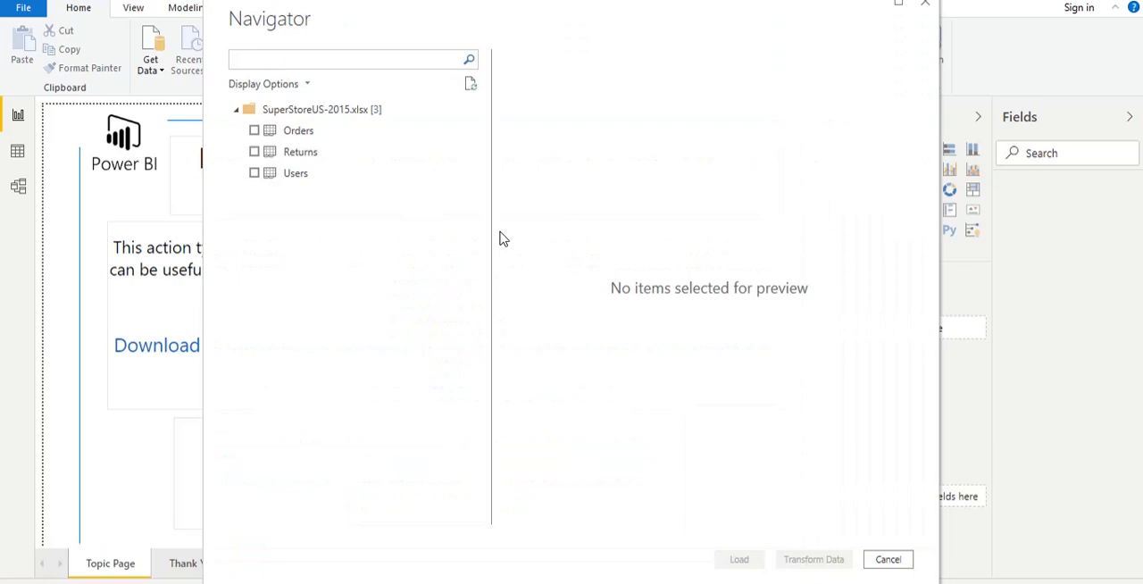
pyautogui.click(253, 130)
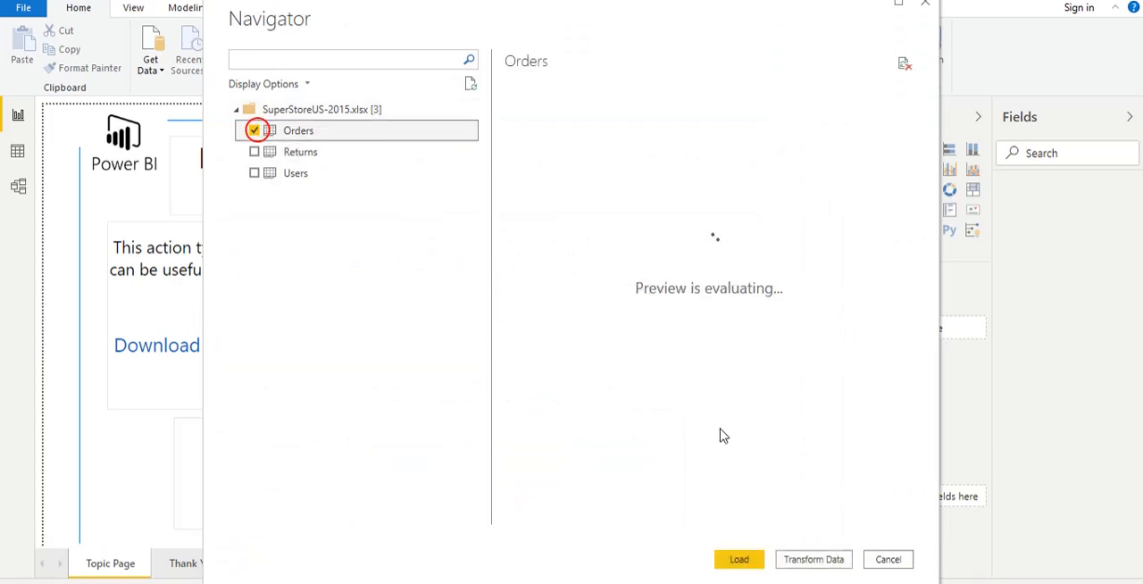
pyautogui.click(737, 560)
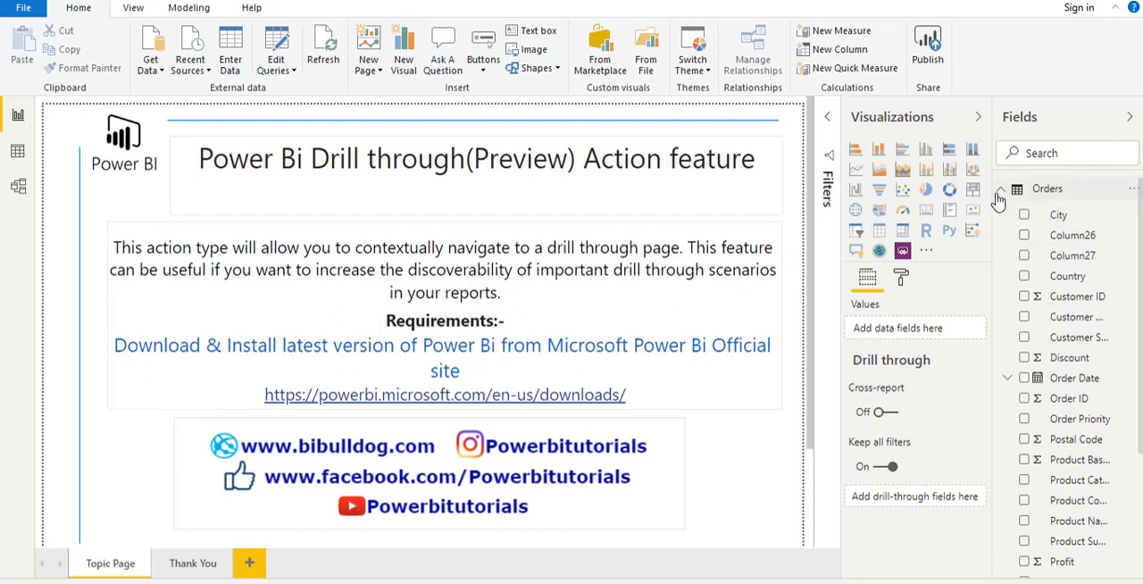
# - Add a new blank page to the report
pyautogui.click(1001, 192)
pyautogui.click(1001, 191)
pyautogui.click(252, 564)
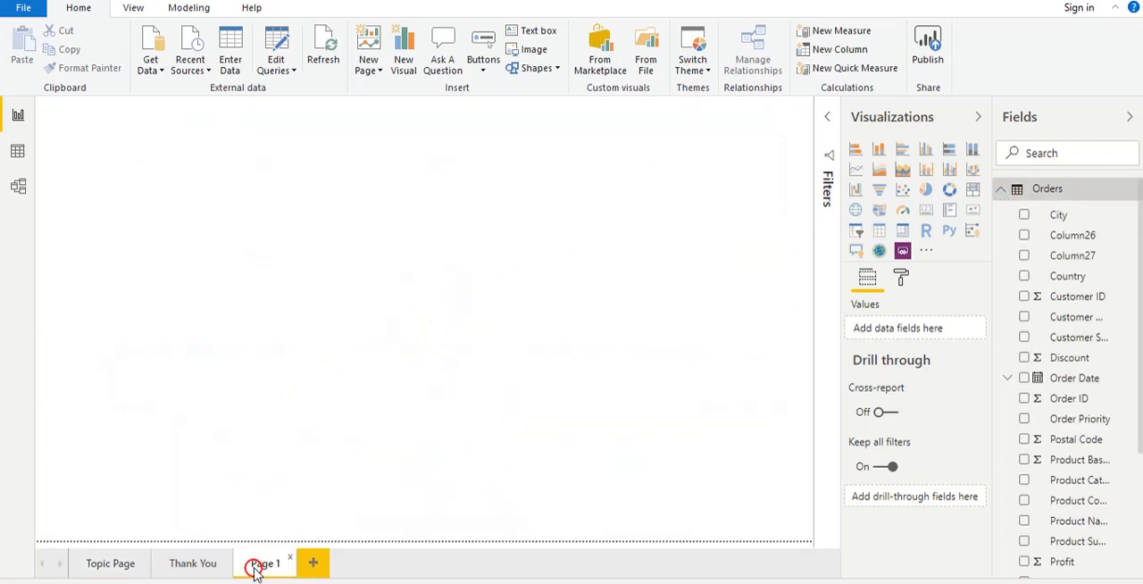
pyautogui.click(335, 304)
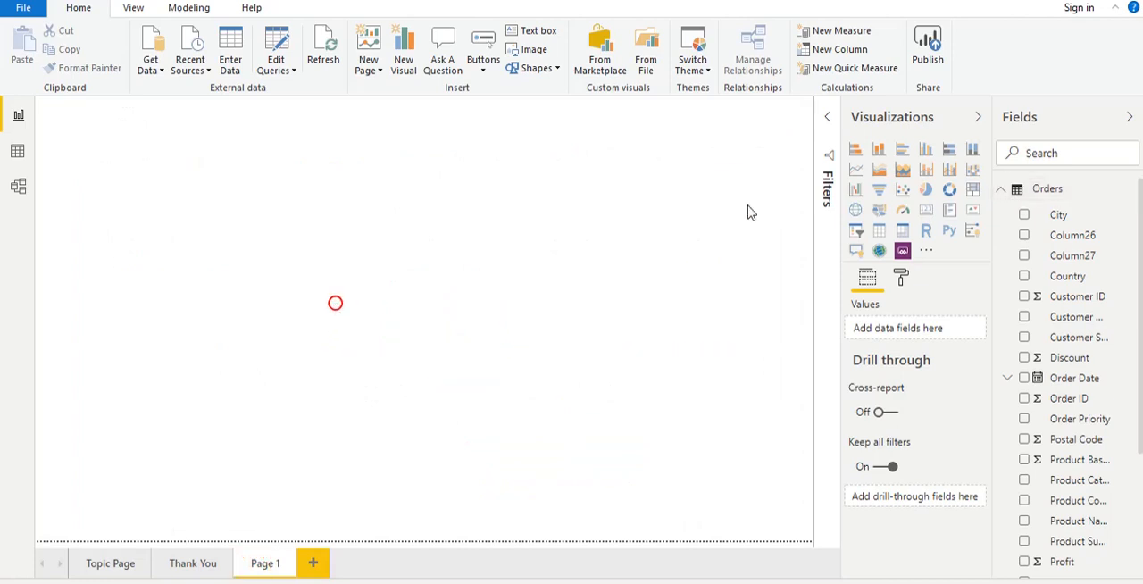
# - Insert a funnel chart on the new page, enlarge it and place it in the upper middle of the canvas
pyautogui.click(880, 191)
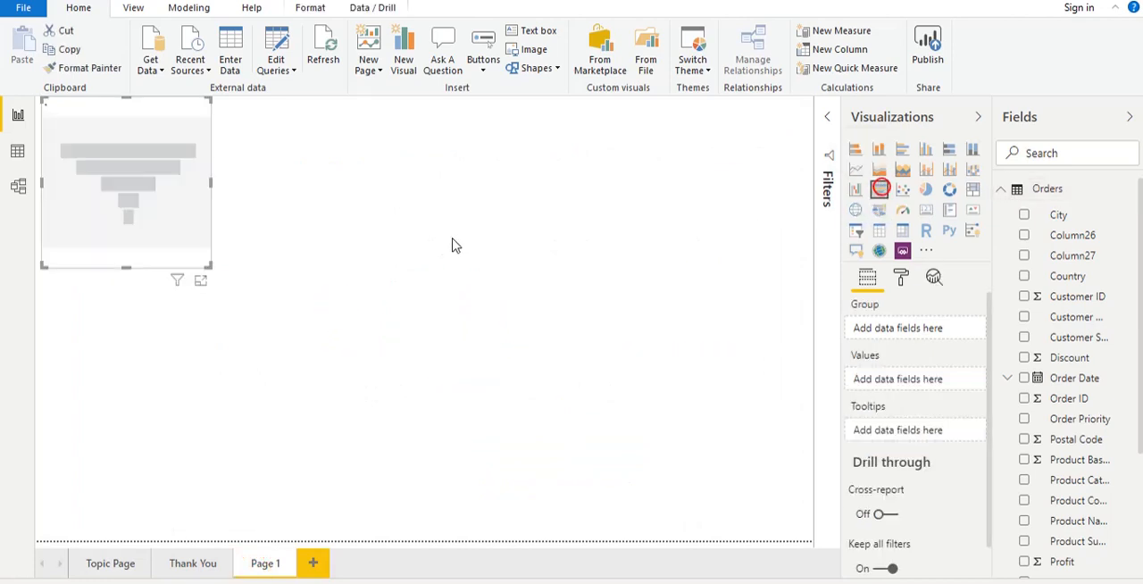
pyautogui.moveTo(208, 266); pyautogui.dragTo(324, 360)
pyautogui.moveTo(276, 293); pyautogui.dragTo(516, 318)
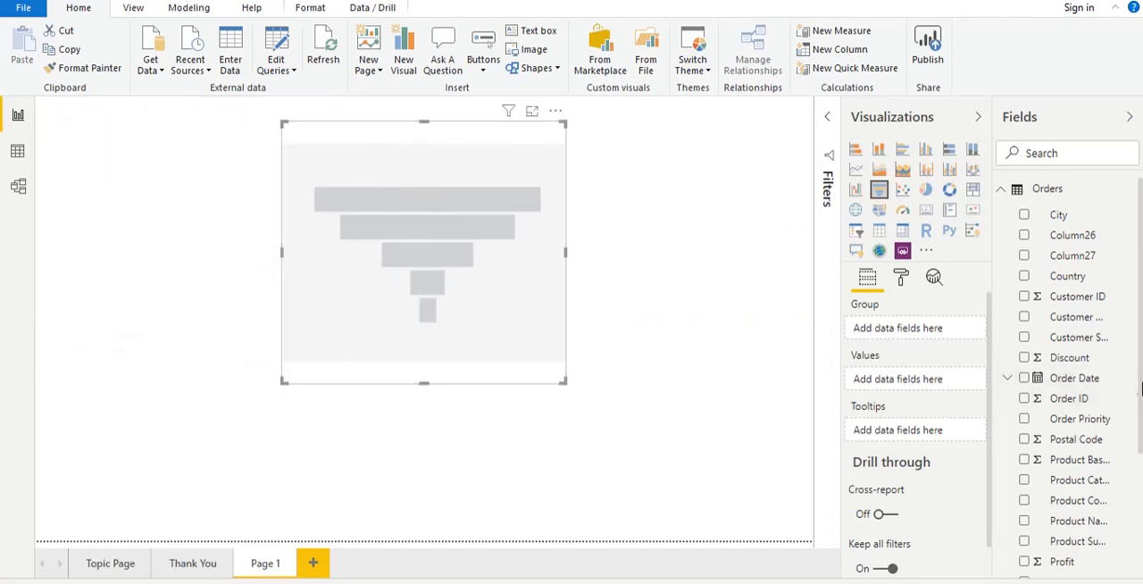
# - Group the funnel chart by Product Category with Sales as its values, and enlarge the chart
pyautogui.moveTo(1140, 391); pyautogui.dragTo(1141, 446)
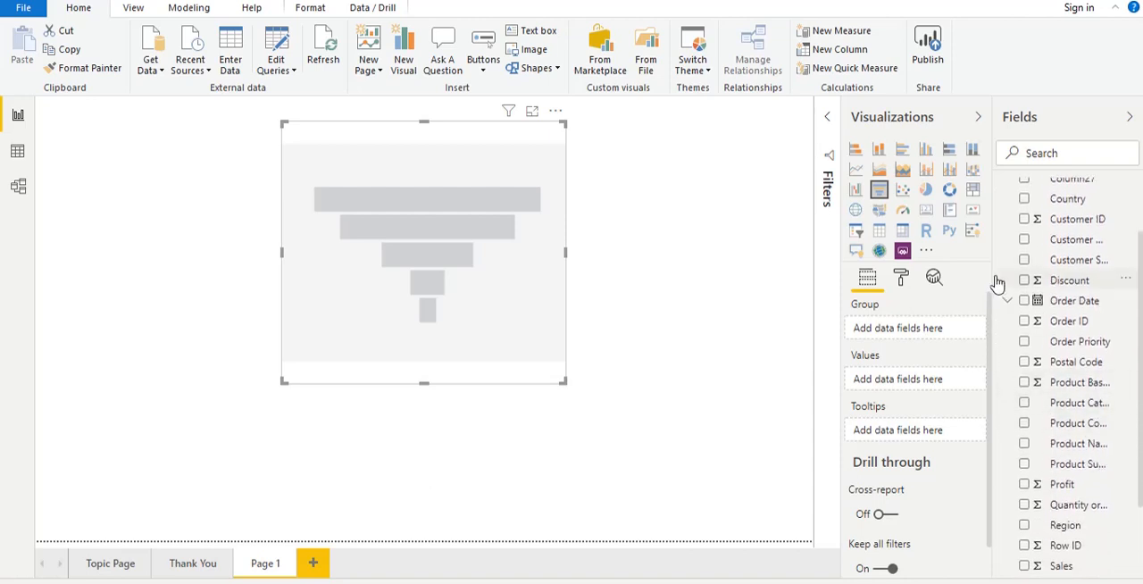
pyautogui.moveTo(993, 278); pyautogui.dragTo(957, 284)
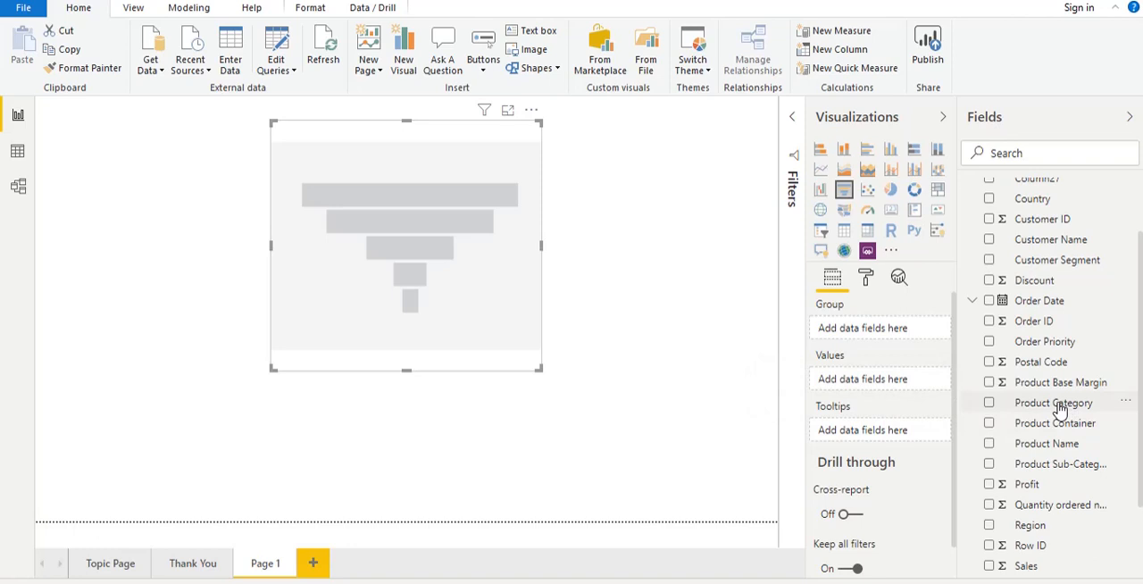
pyautogui.moveTo(1059, 404); pyautogui.dragTo(902, 332)
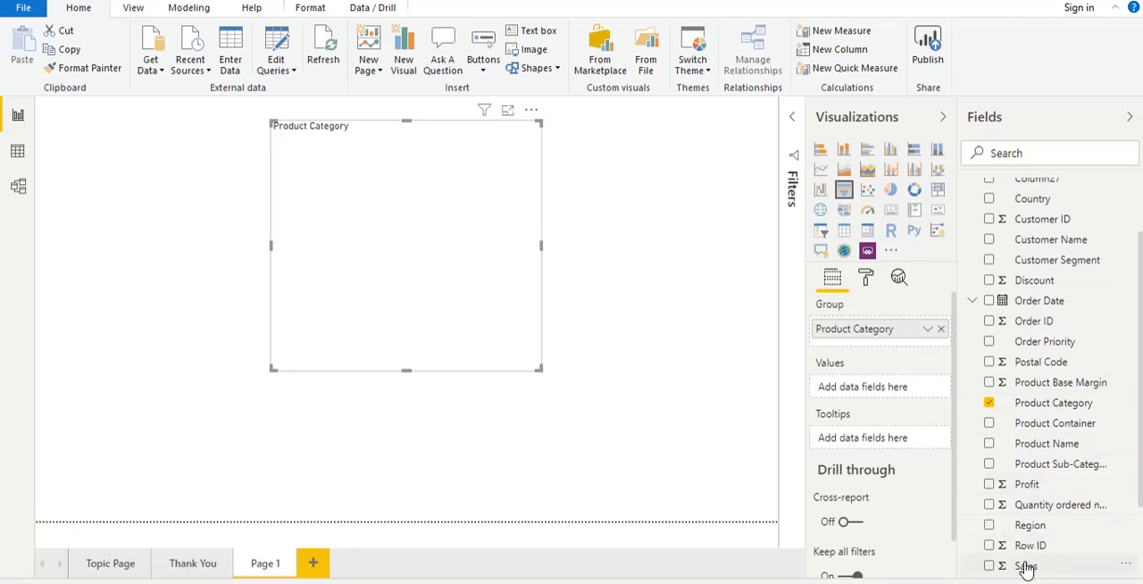
pyautogui.moveTo(1024, 566); pyautogui.dragTo(865, 386)
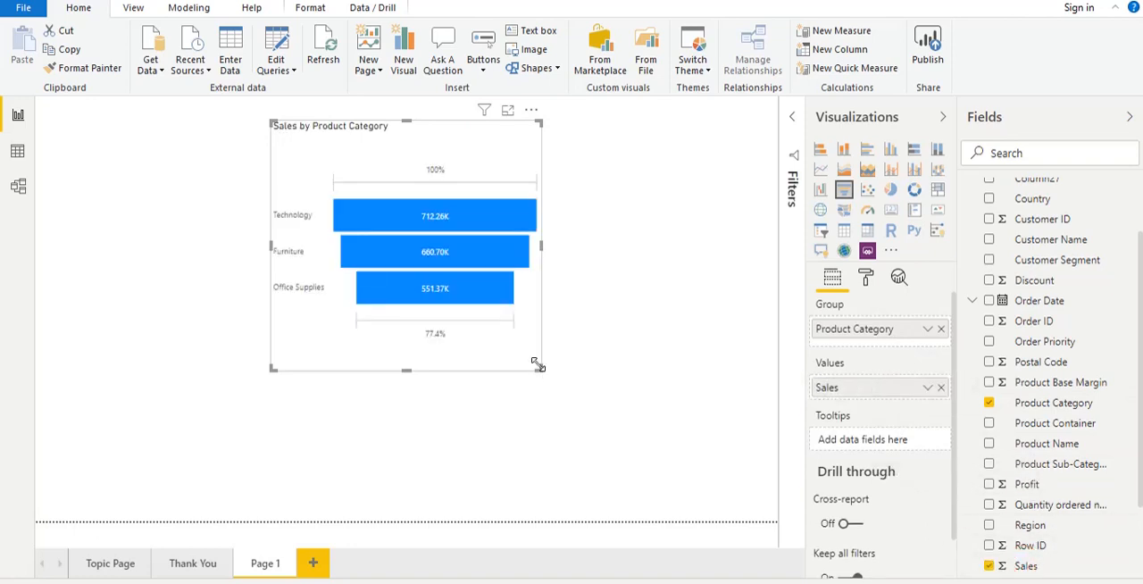
pyautogui.moveTo(538, 366); pyautogui.dragTo(587, 405)
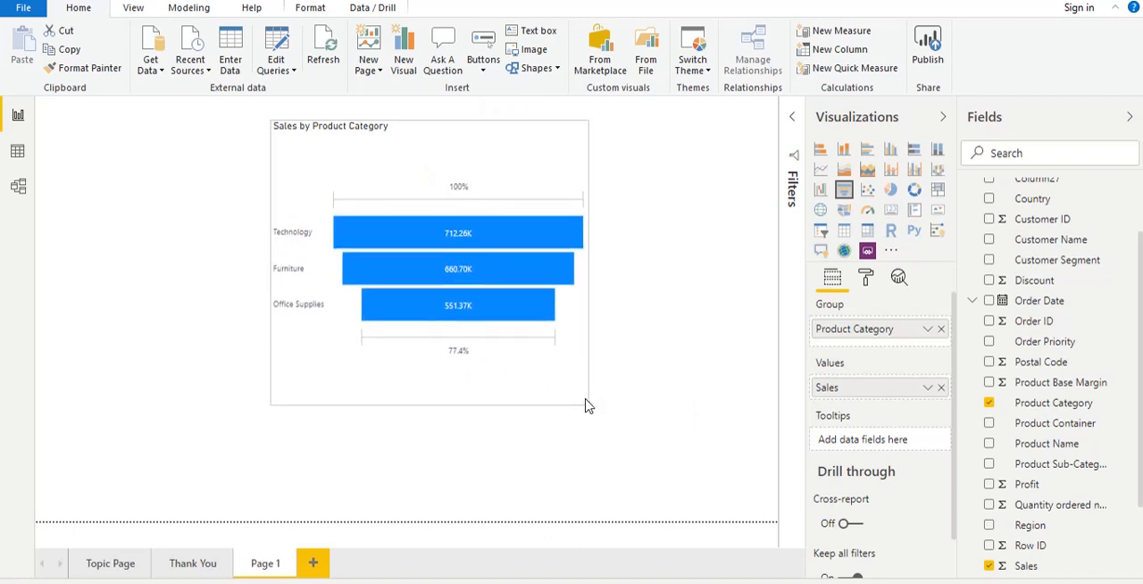
pyautogui.click(675, 385)
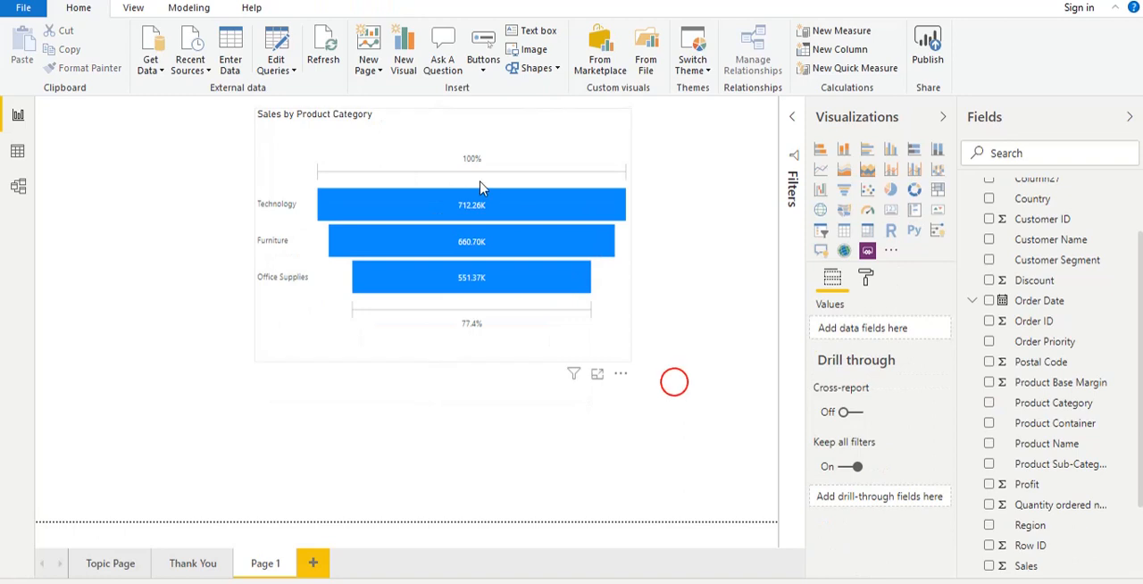
# - Insert a blank button and place it below the funnel chart as a small rectangle
pyautogui.click(484, 72)
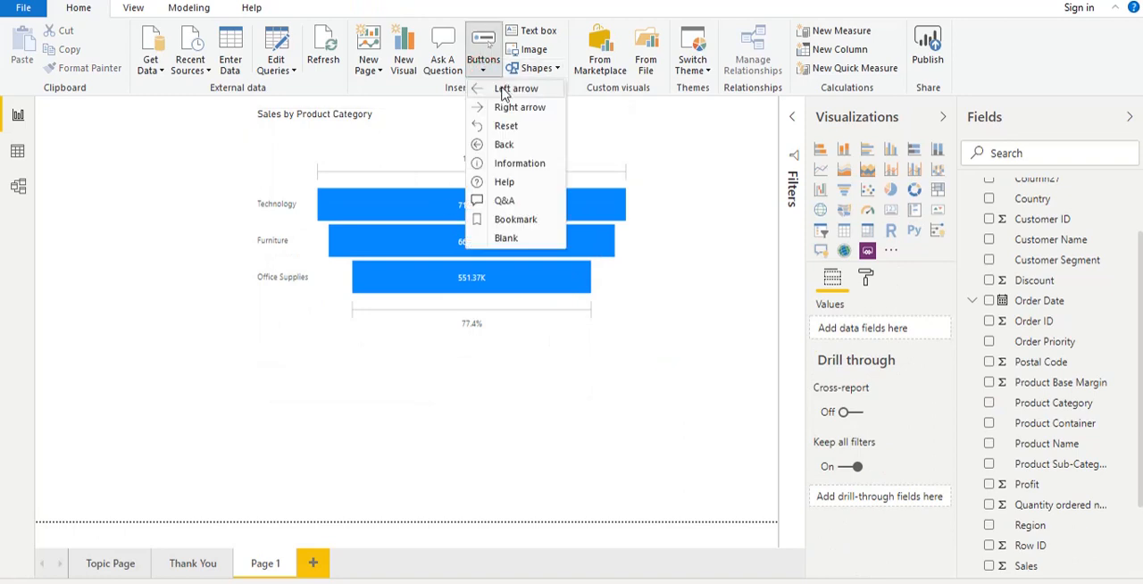
pyautogui.click(507, 239)
pyautogui.moveTo(89, 141); pyautogui.dragTo(571, 402)
pyautogui.click(477, 380)
pyautogui.click(634, 417)
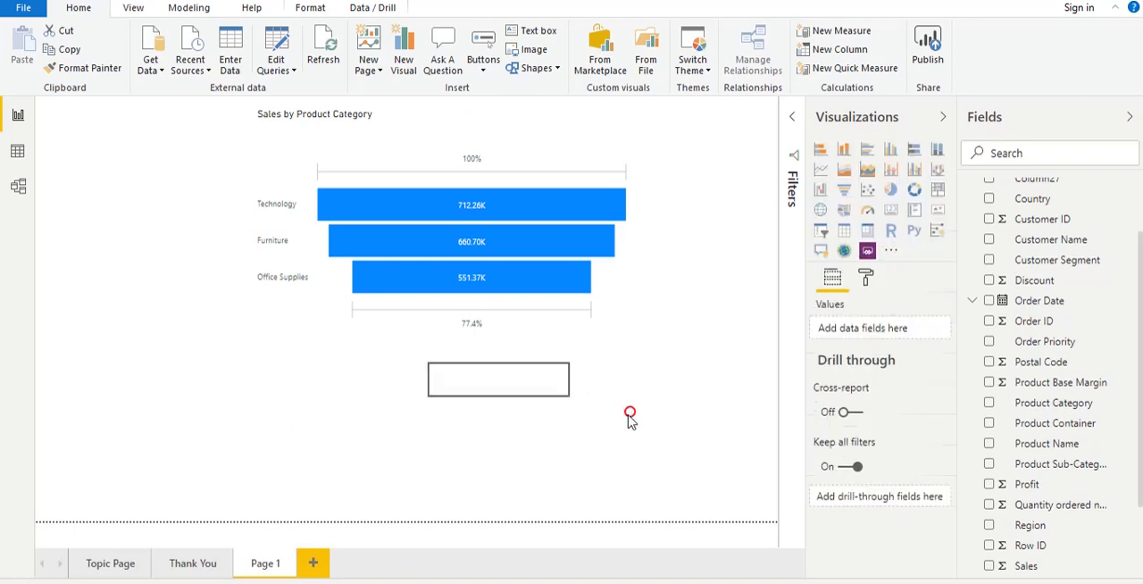
# - Enable the button's text and set it to "See details"
pyautogui.click(534, 383)
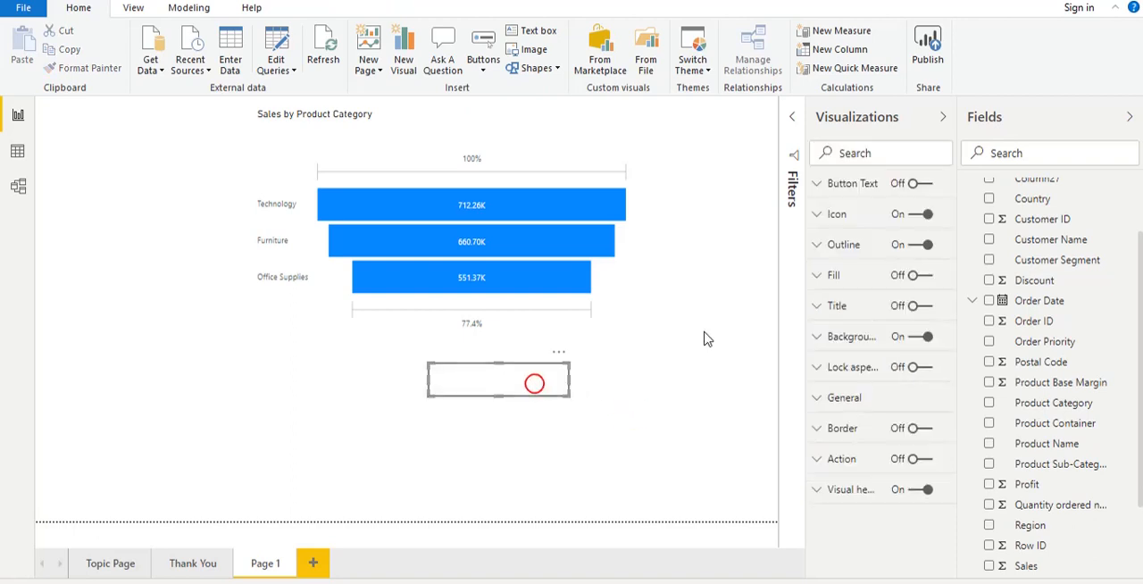
pyautogui.click(928, 184)
pyautogui.click(824, 187)
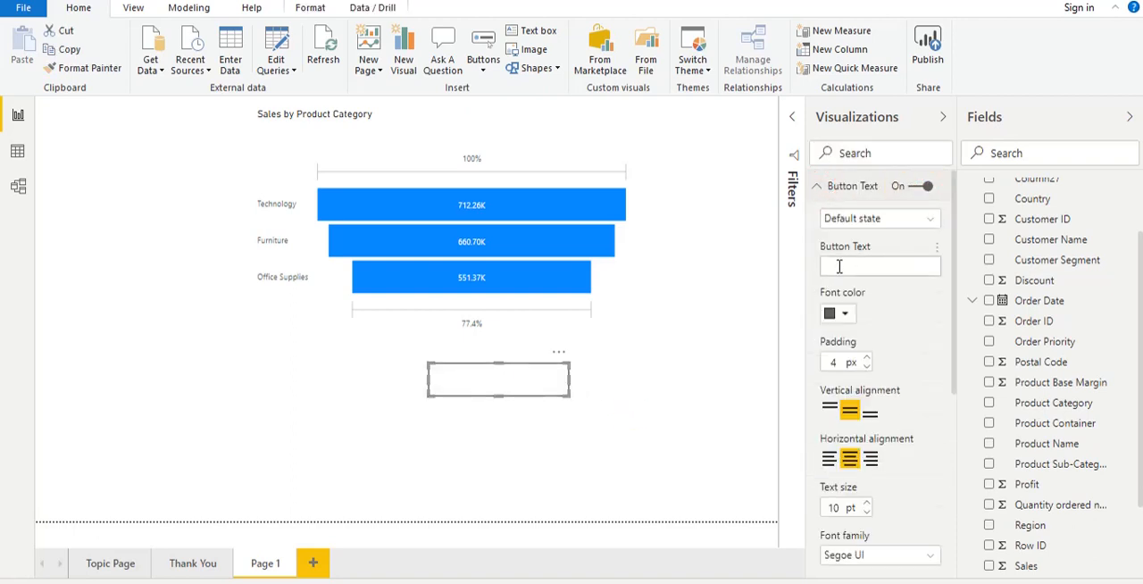
pyautogui.click(839, 265)
pyautogui.write('See details')
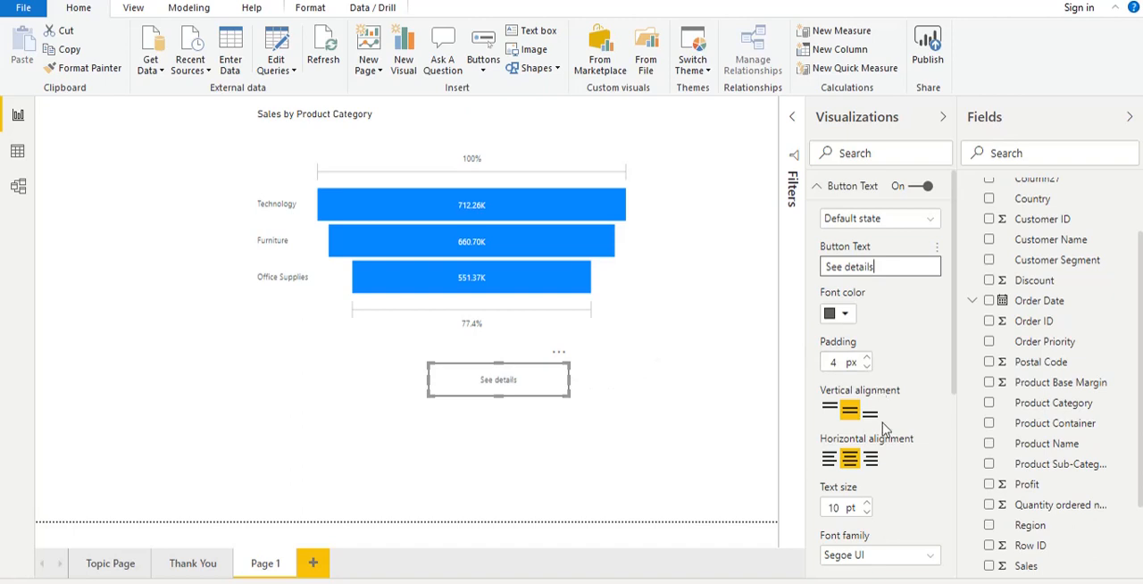
# - Set the button's text size to 14 pt
pyautogui.click(867, 505)
pyautogui.click(867, 505)
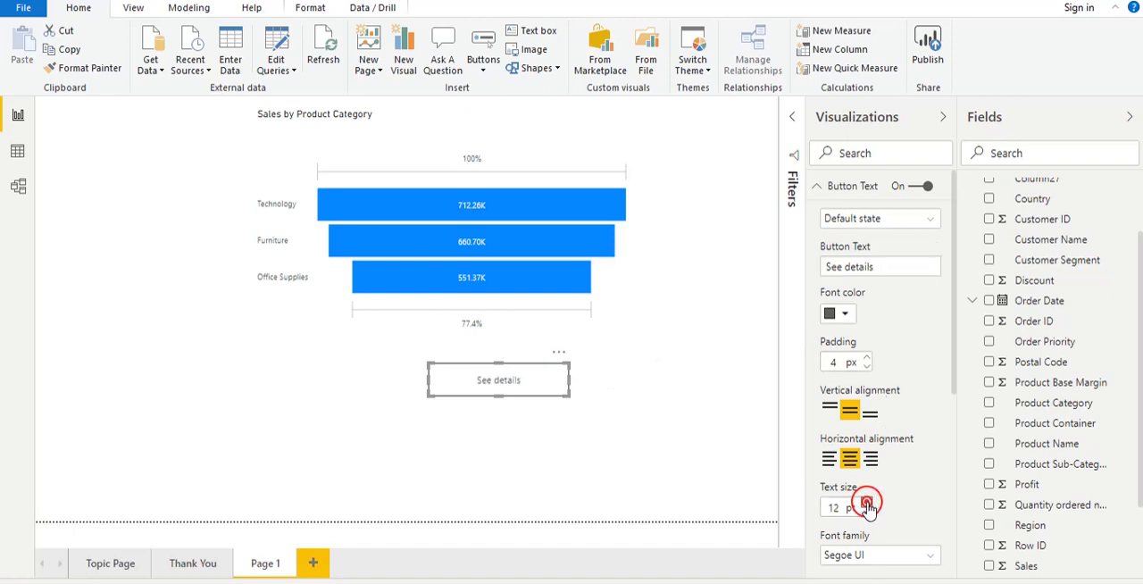
pyautogui.click(867, 505)
pyautogui.click(867, 504)
pyautogui.click(701, 447)
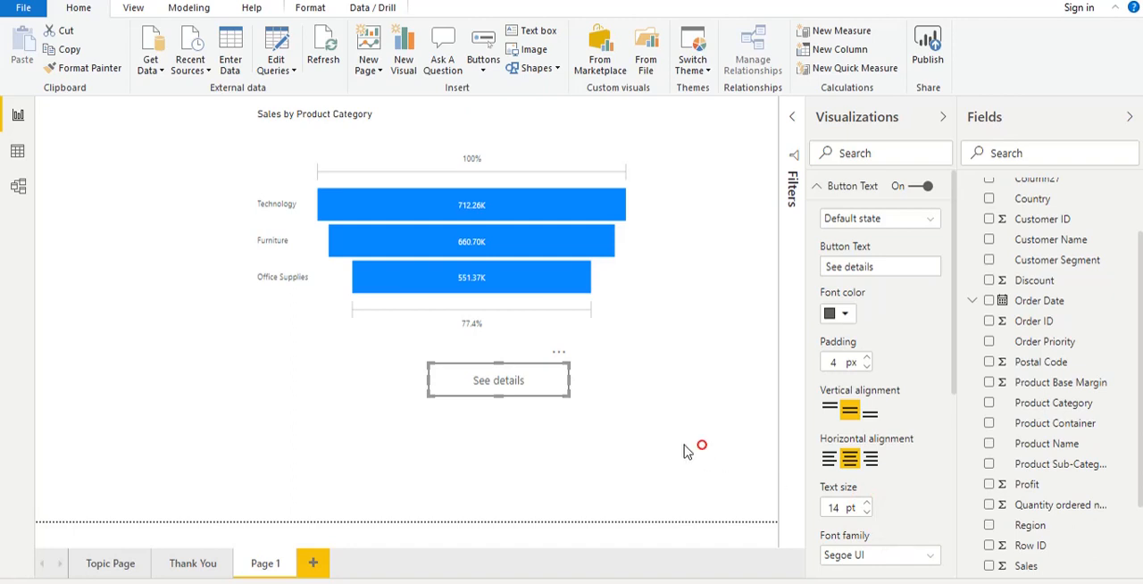
pyautogui.click(558, 391)
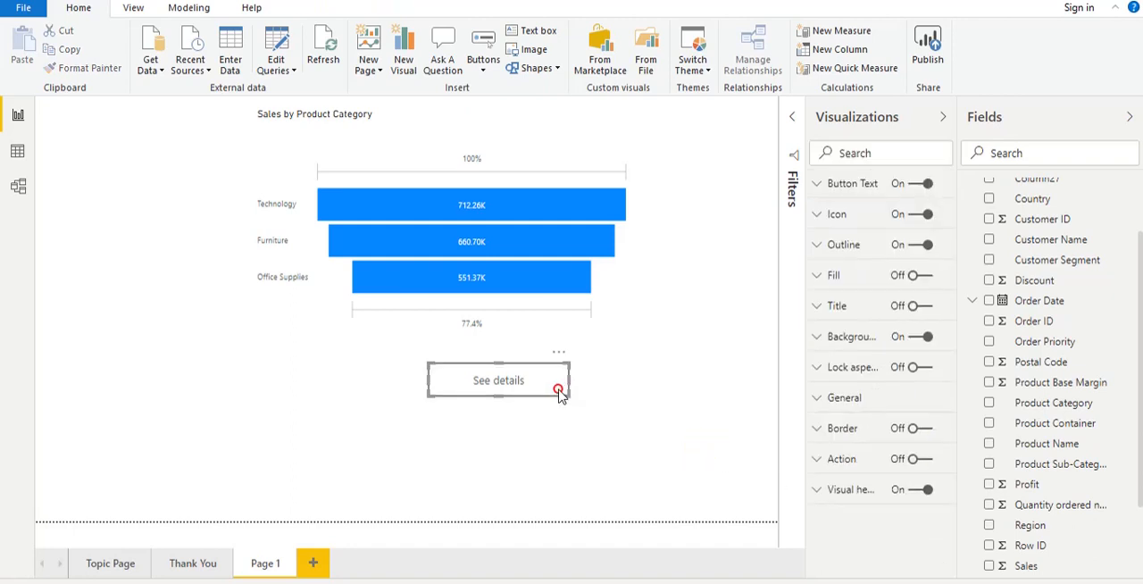
pyautogui.click(635, 428)
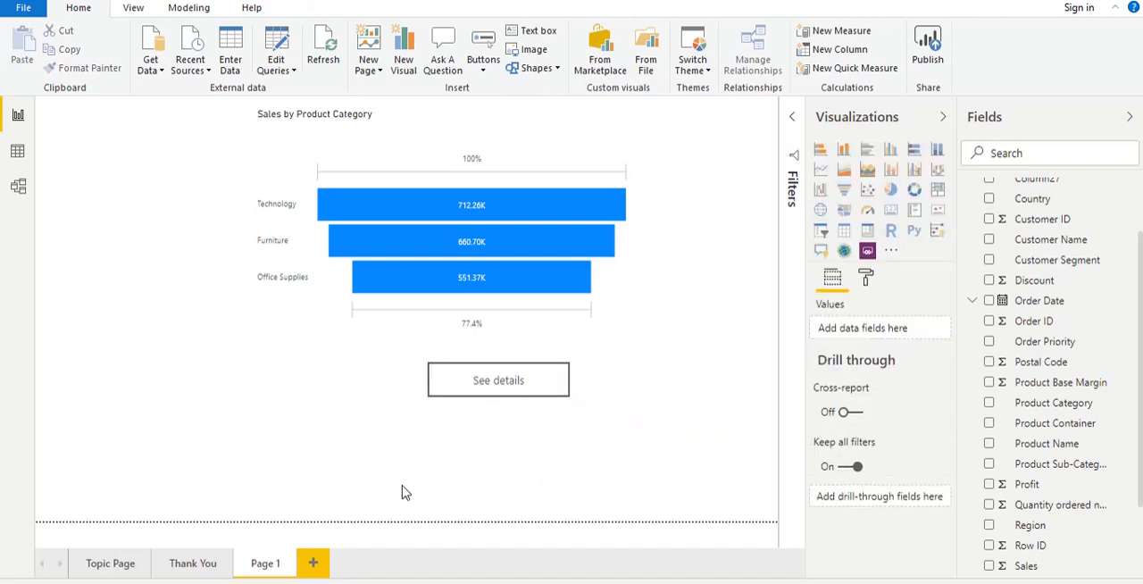
# - Add another report page and name it Drillthrough-Page
pyautogui.click(314, 565)
pyautogui.rightClick(321, 560)
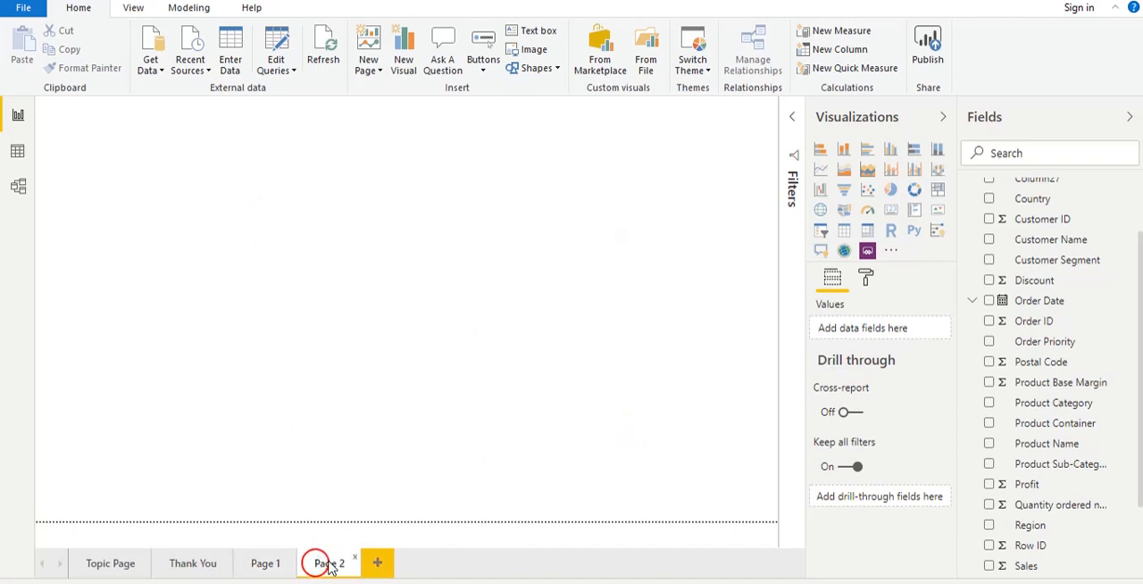
pyautogui.click(387, 510)
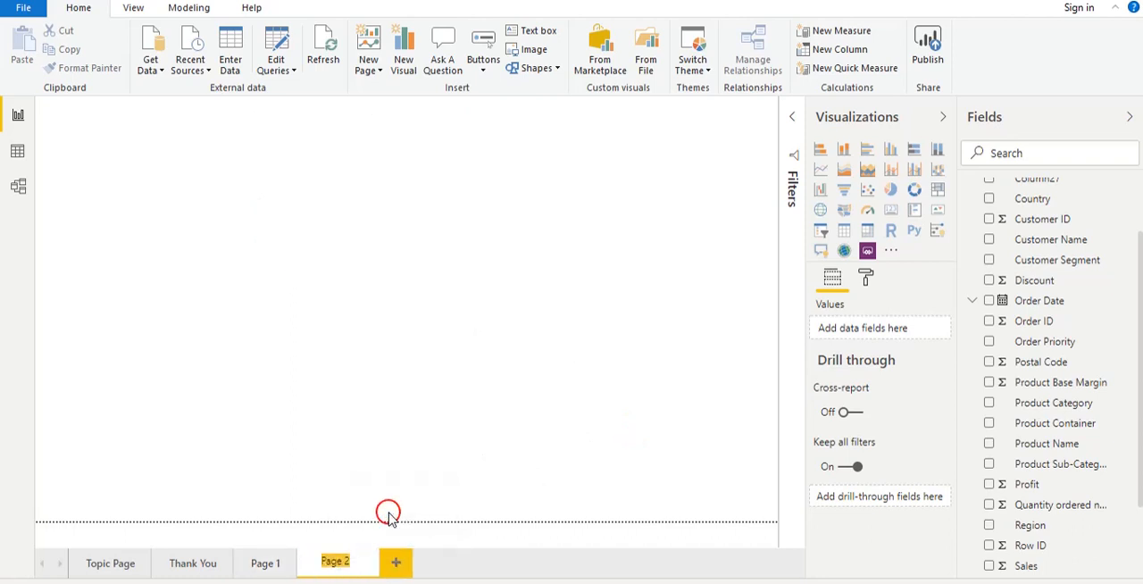
pyautogui.write('Dr')
pyautogui.write('illthrough-Page')
pyautogui.click(475, 445)
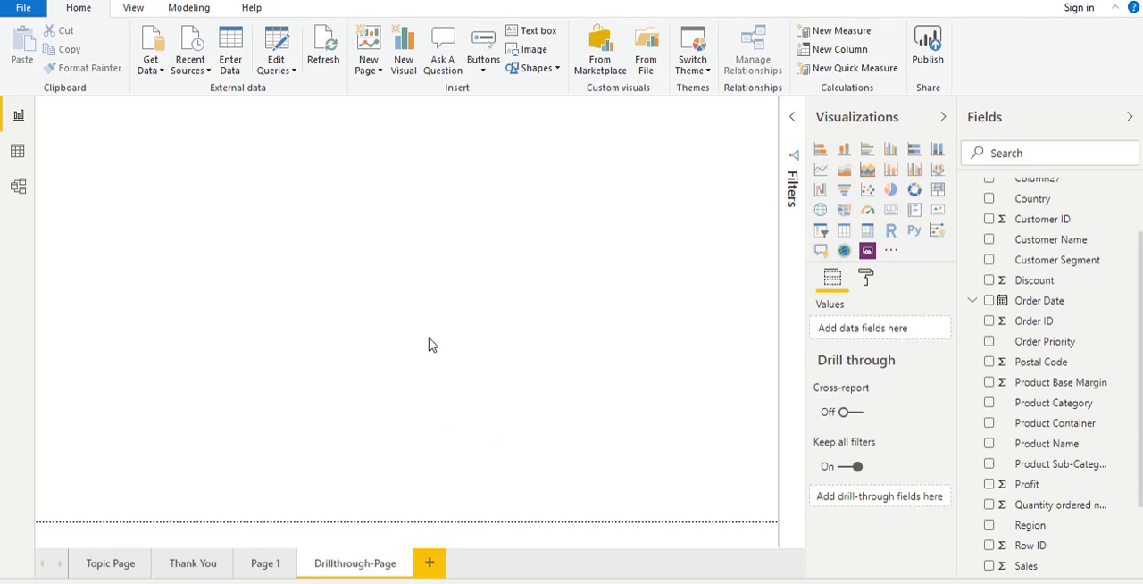
# - Insert a matrix visual on Drillthrough-Page and enlarge it in the middle of the canvas
pyautogui.click(867, 231)
pyautogui.moveTo(196, 279); pyautogui.dragTo(548, 404)
pyautogui.click(345, 344)
pyautogui.click(334, 327)
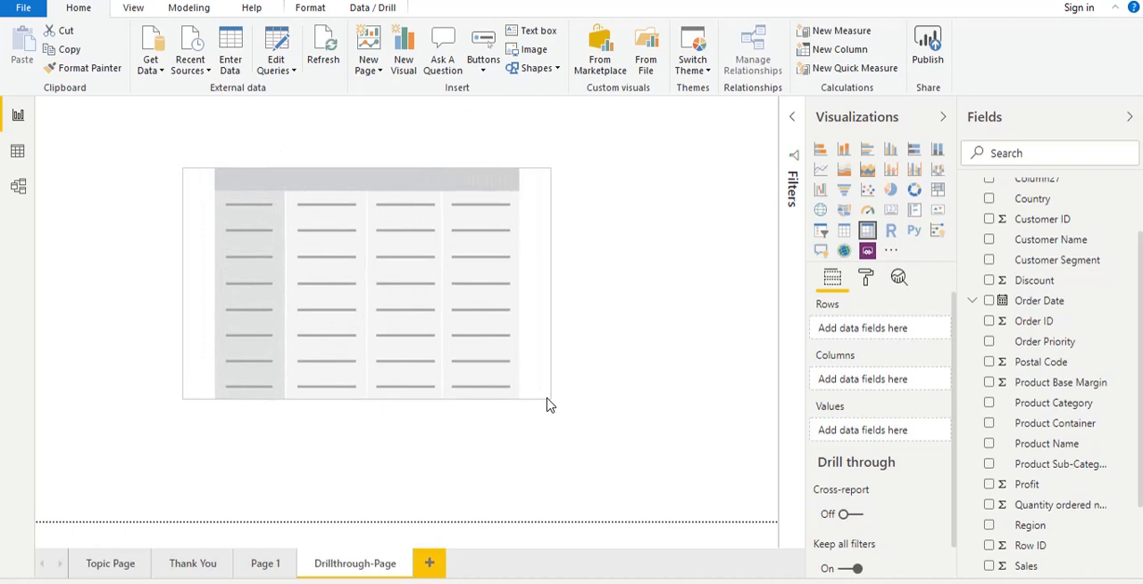
pyautogui.click(532, 332)
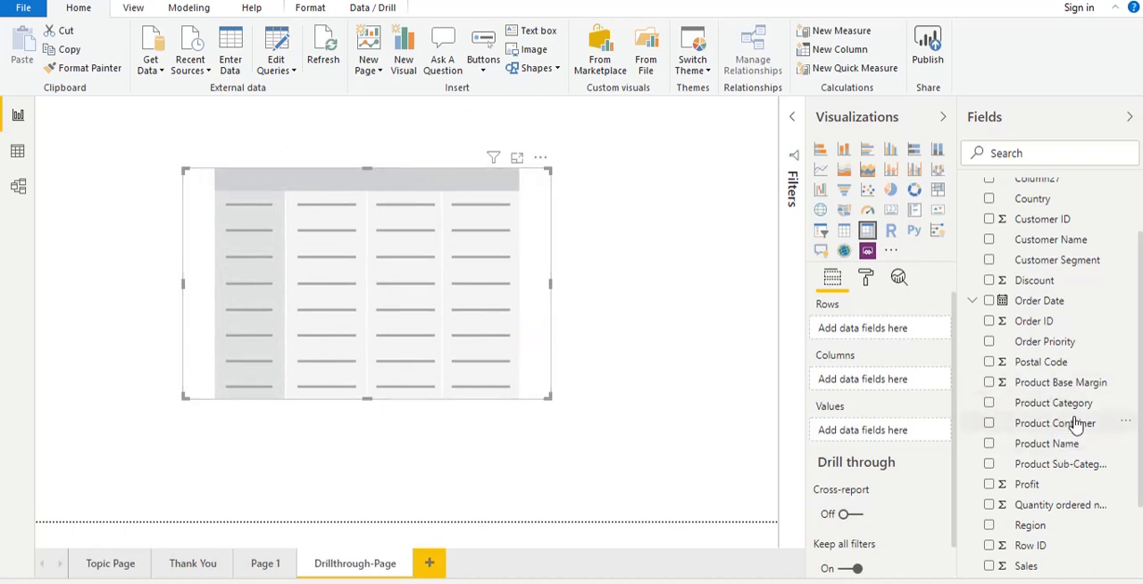
# - Add Product Category, Product Name and Sales as the matrix rows and expand all hierarchy levels
pyautogui.moveTo(1075, 404); pyautogui.dragTo(902, 344)
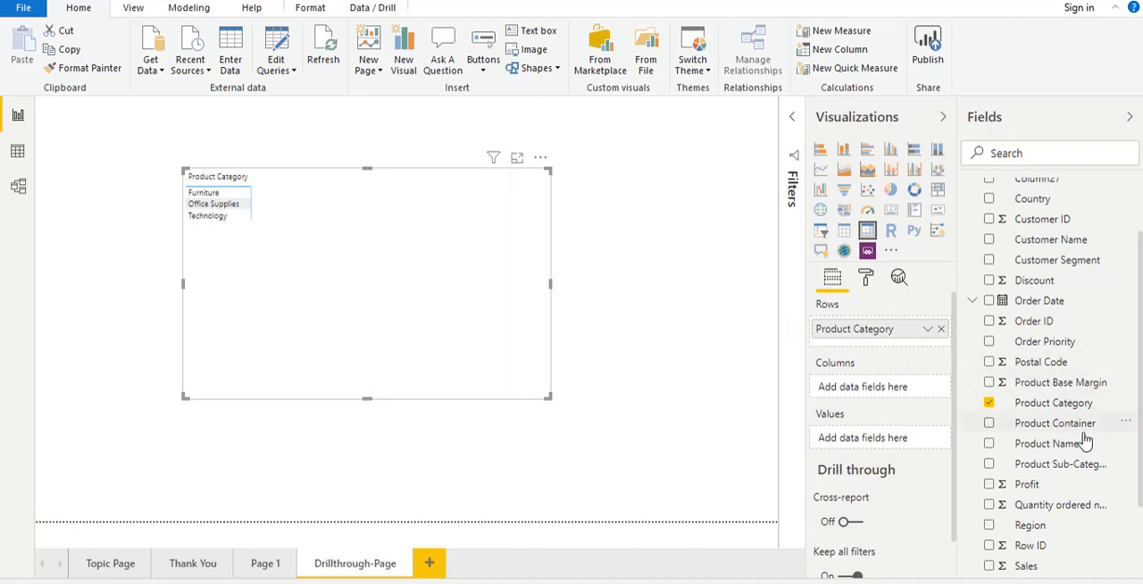
pyautogui.moveTo(1072, 451); pyautogui.dragTo(902, 348)
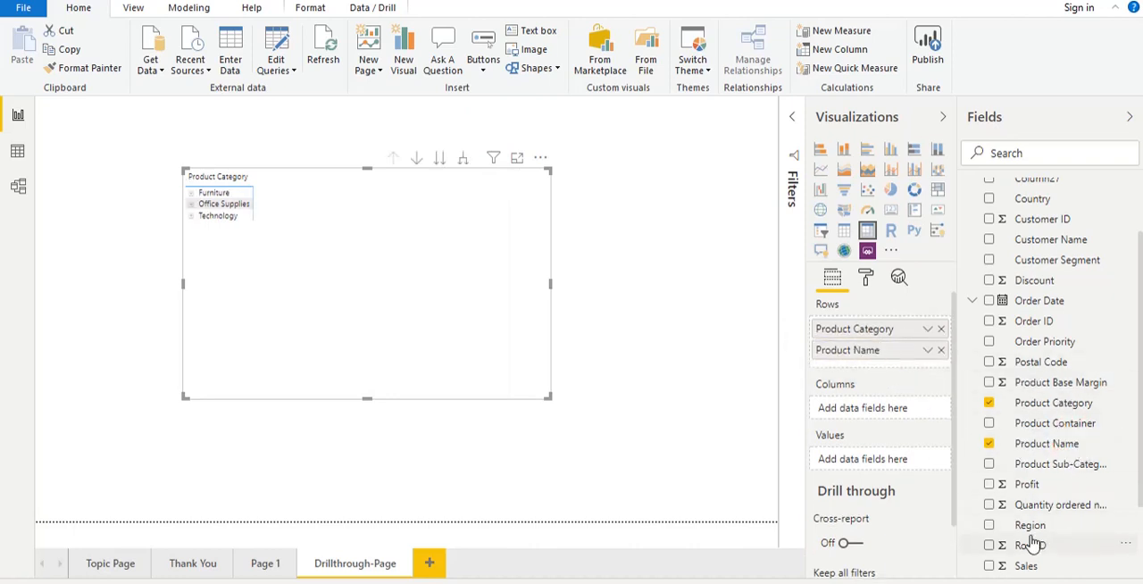
pyautogui.moveTo(1018, 566); pyautogui.dragTo(854, 370)
pyautogui.click(463, 160)
pyautogui.click(464, 161)
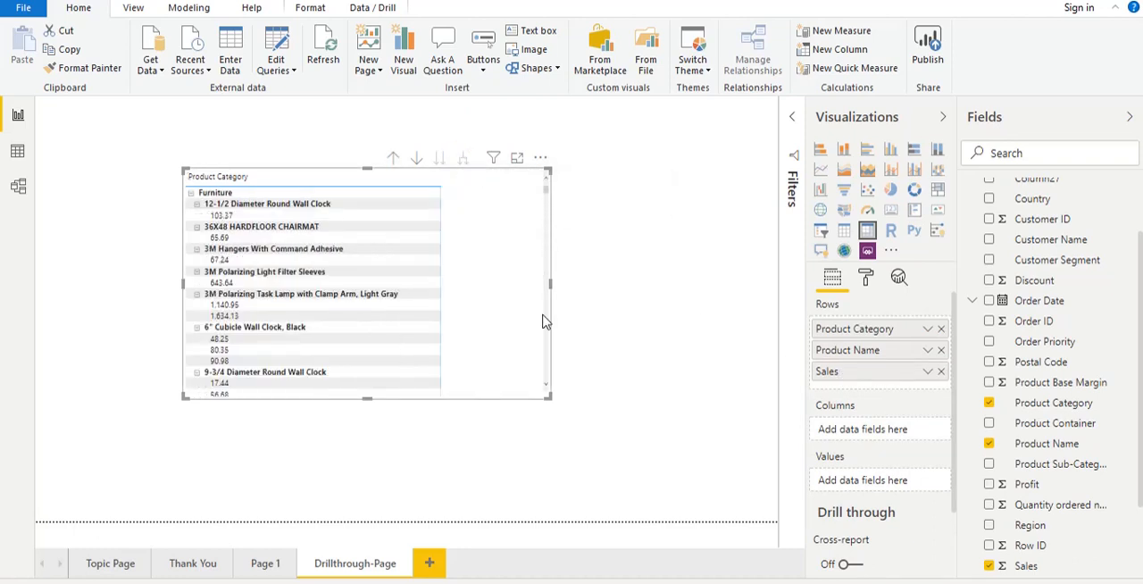
# - Turn off the stepped layout for the matrix's row headers
pyautogui.click(866, 278)
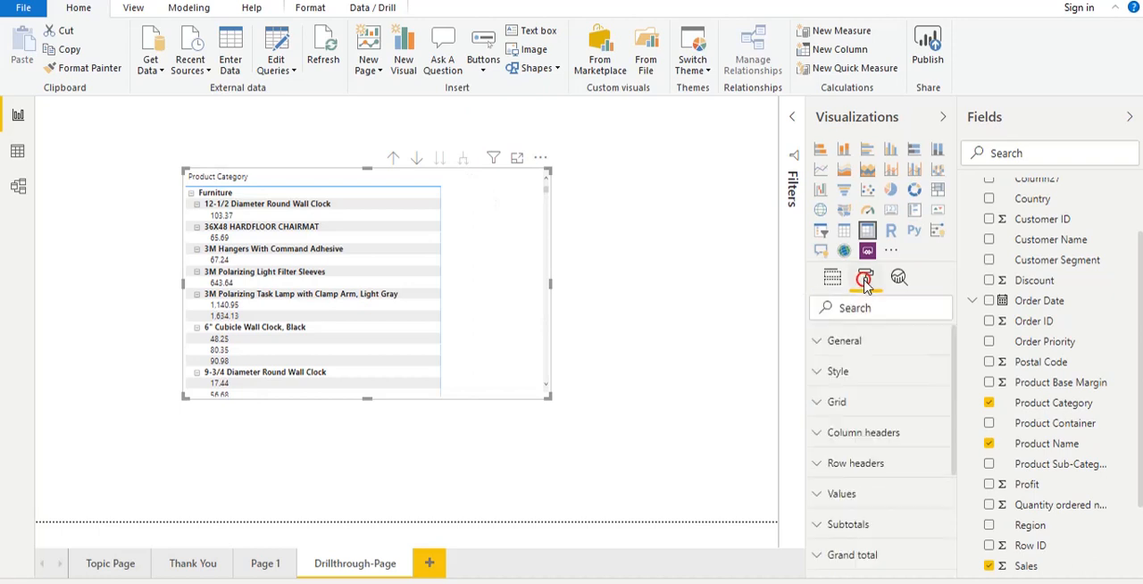
pyautogui.click(855, 464)
pyautogui.moveTo(953, 360); pyautogui.dragTo(956, 436)
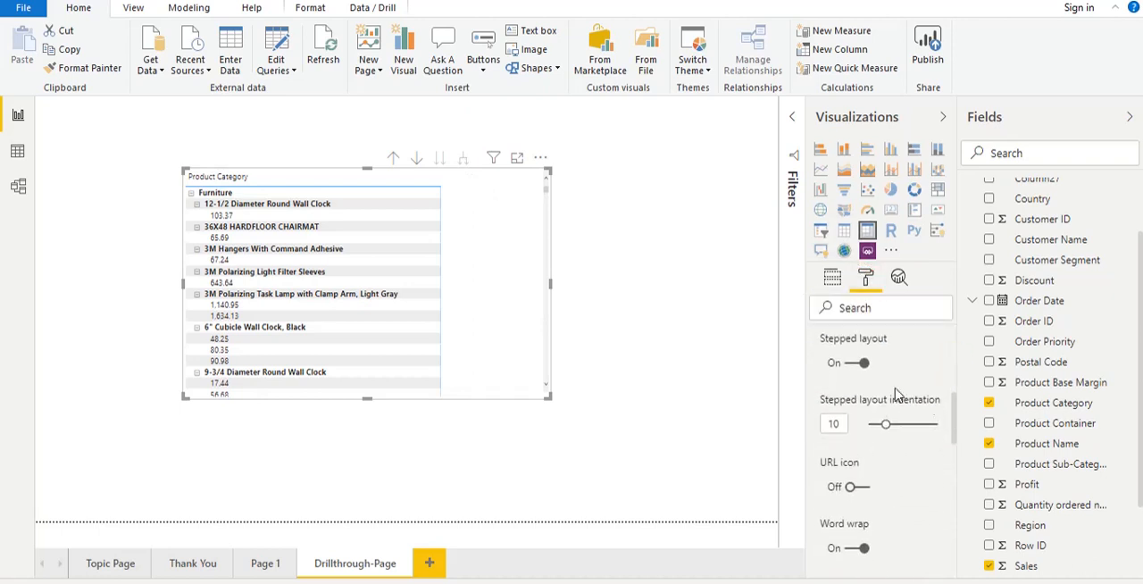
pyautogui.click(855, 363)
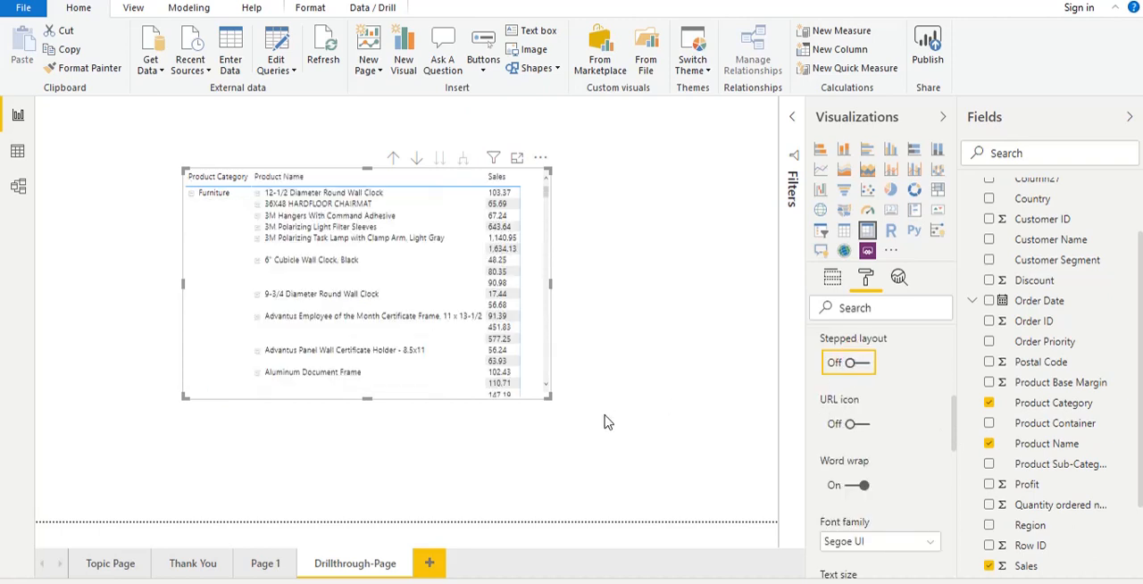
# - Enlarge the matrix on Drillthrough-Page and add Region as its first row field, above Product Category
pyautogui.moveTo(551, 402); pyautogui.dragTo(661, 477)
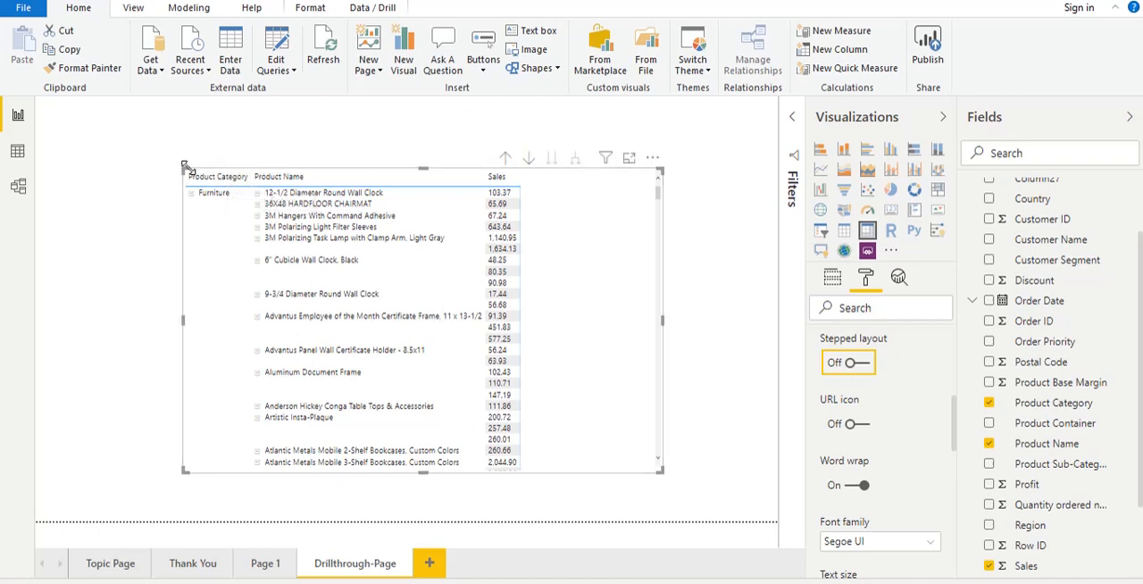
pyautogui.click(568, 217)
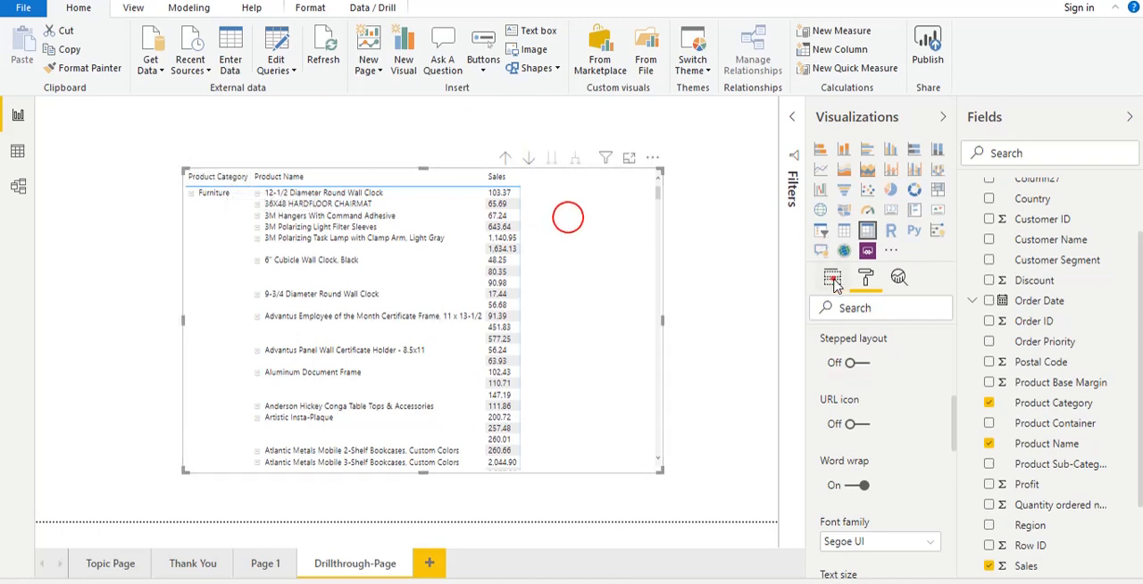
pyautogui.click(832, 279)
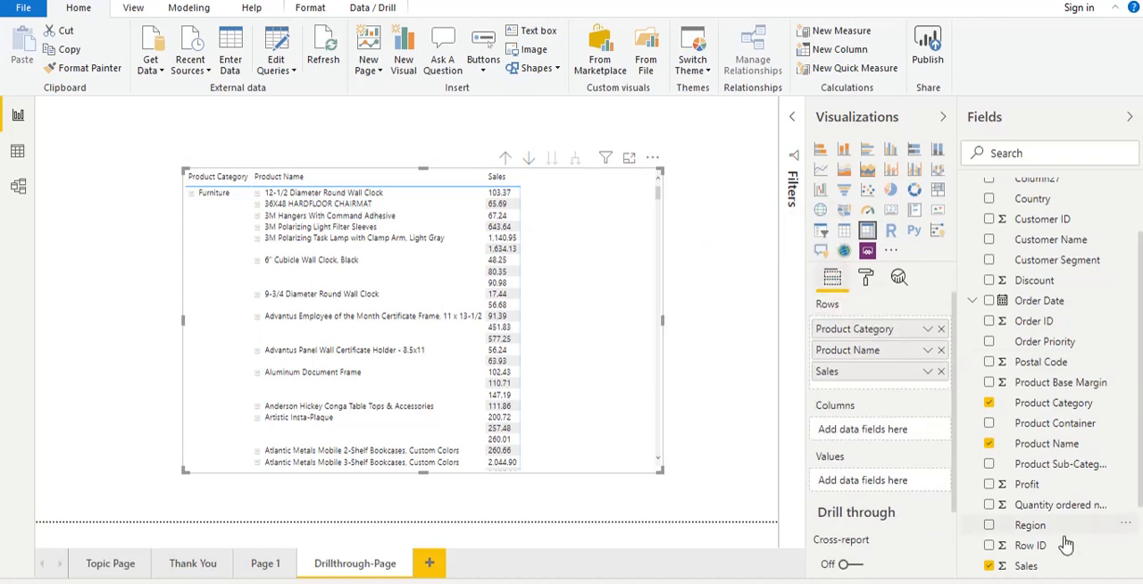
pyautogui.moveTo(1031, 527)
pyautogui.mouseDown()
pyautogui.moveTo(822, 332)
pyautogui.moveTo(875, 331)
pyautogui.mouseUp()
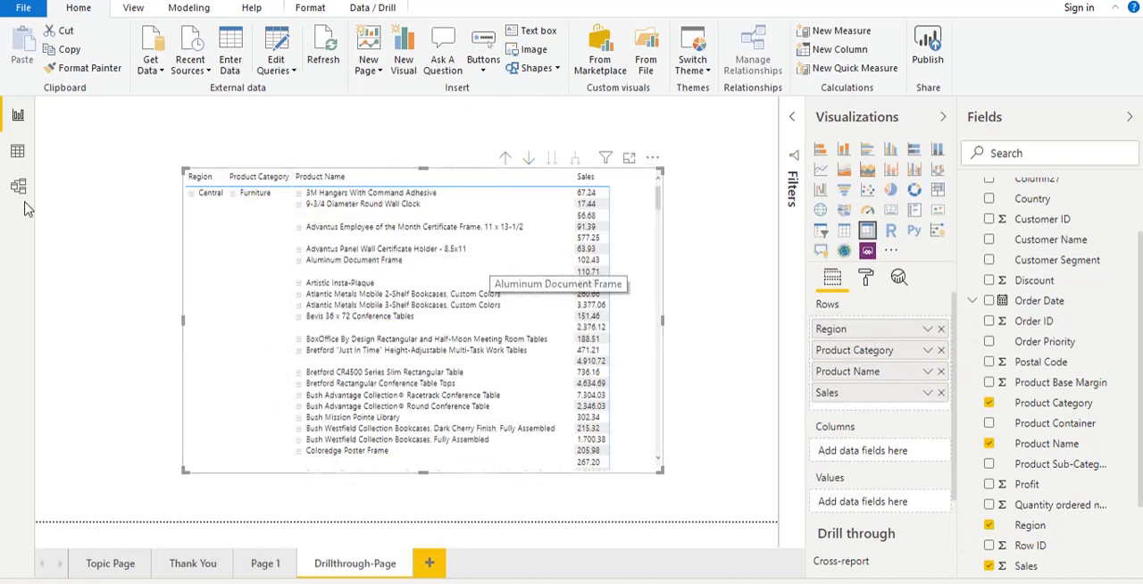
pyautogui.moveTo(184, 169); pyautogui.dragTo(132, 129)
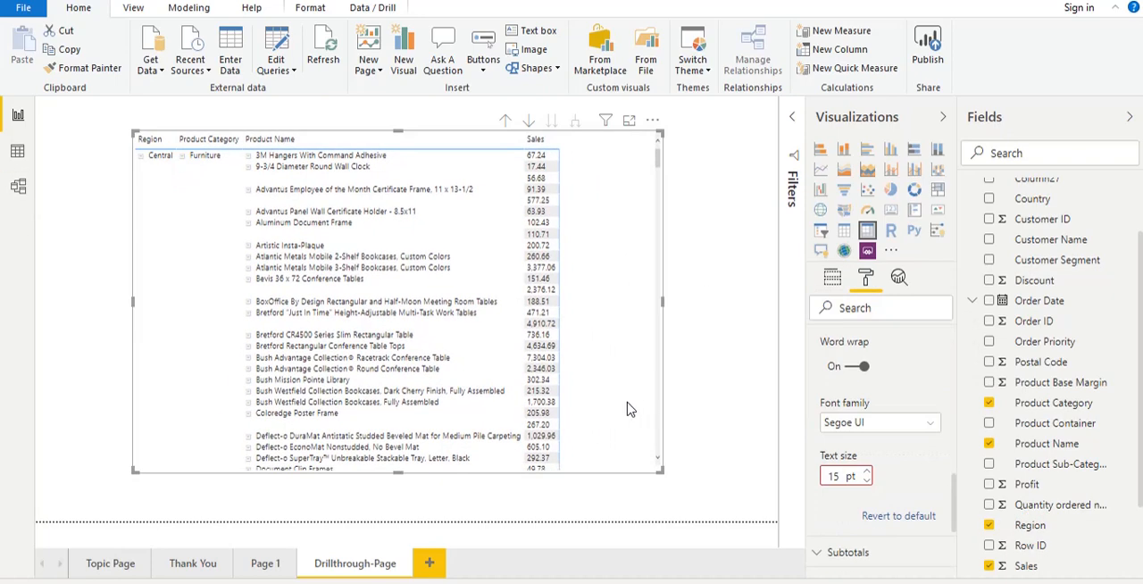
# - Set the text size of the matrix's values to 14 pt
pyautogui.click(867, 481)
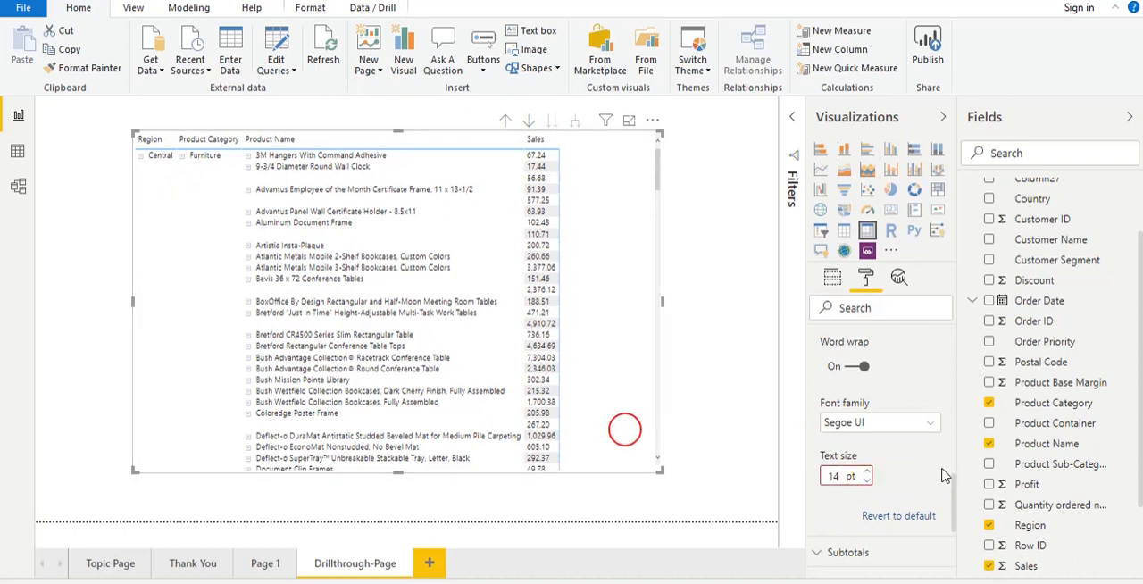
pyautogui.moveTo(951, 480); pyautogui.dragTo(957, 360)
pyautogui.click(816, 407)
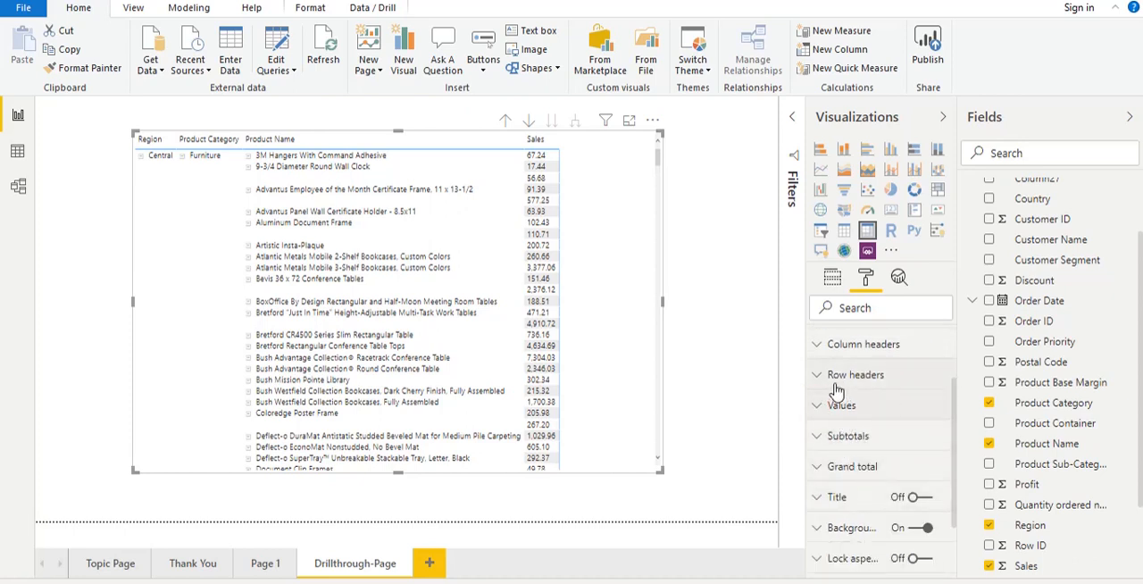
# - Set the text size of the matrix's column headers to 11 pt
pyautogui.click(818, 342)
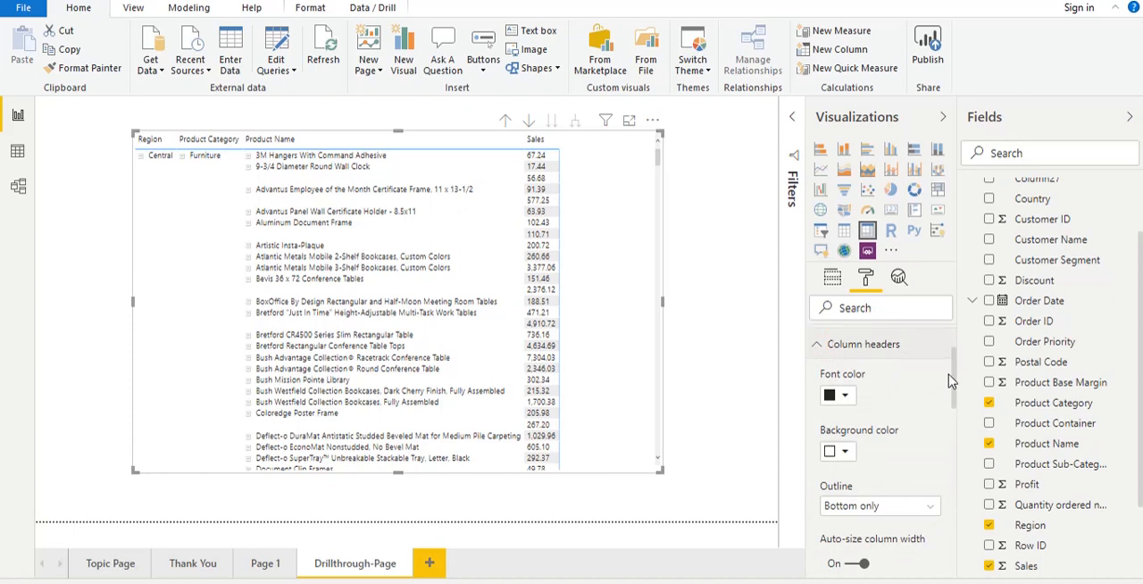
pyautogui.moveTo(954, 377); pyautogui.dragTo(960, 457)
pyautogui.scroll(1, 960, 457)
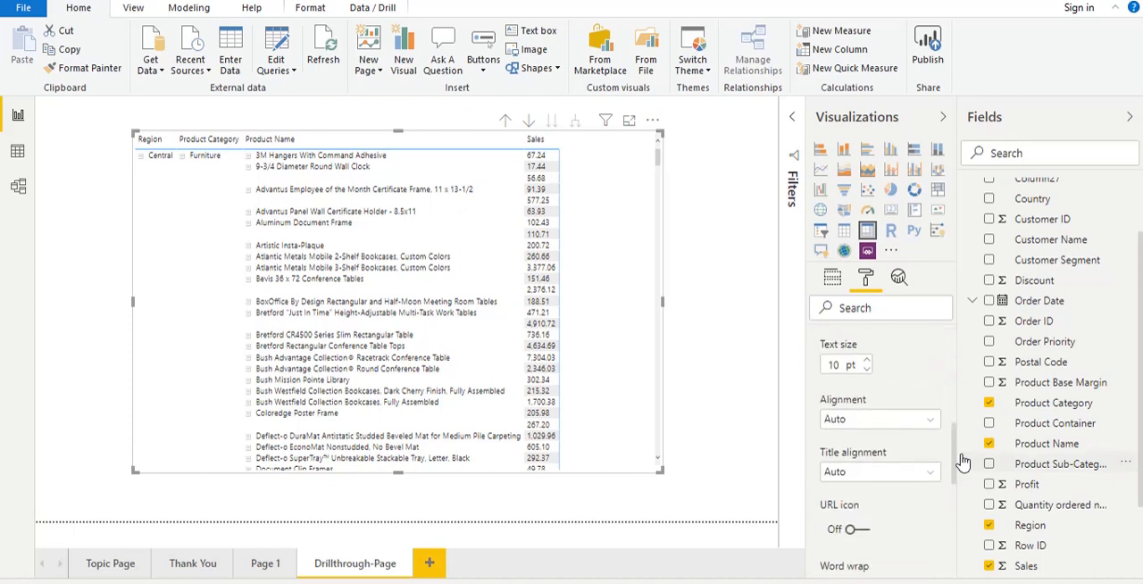
pyautogui.click(867, 358)
pyautogui.click(867, 359)
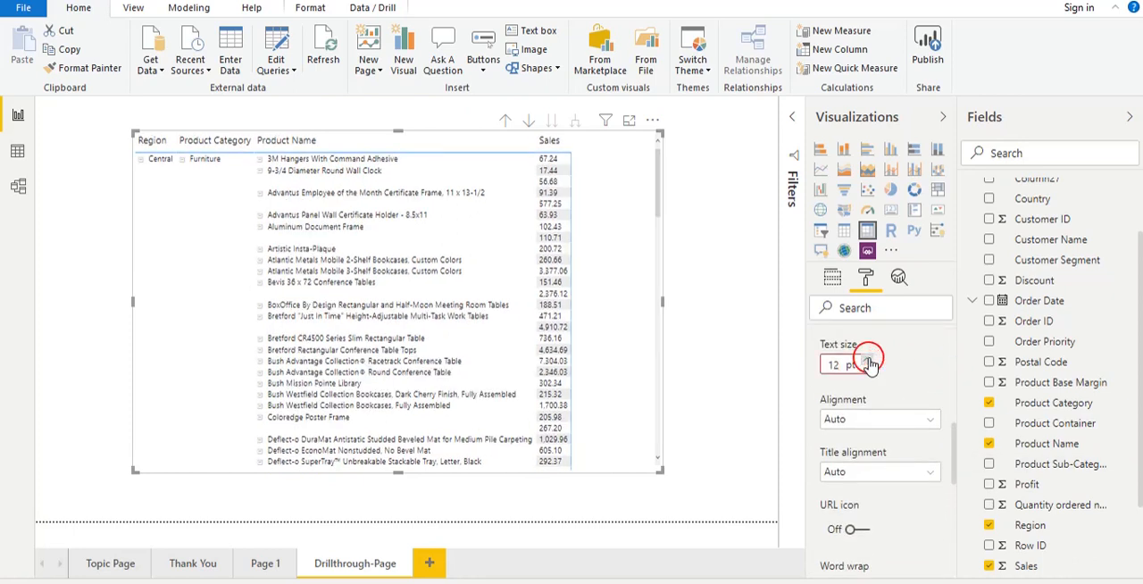
pyautogui.click(650, 368)
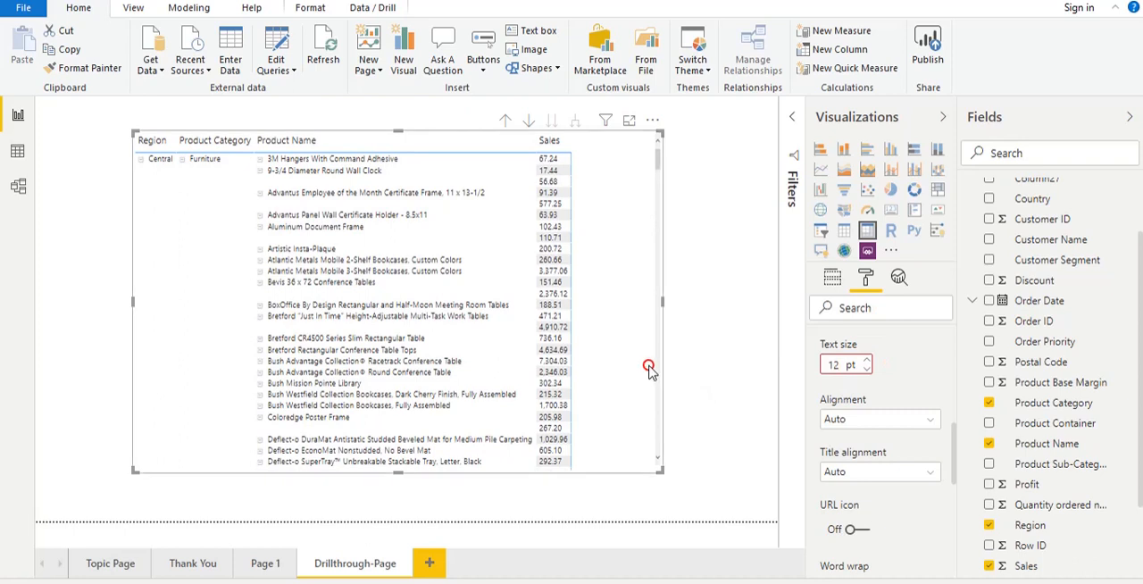
pyautogui.click(867, 369)
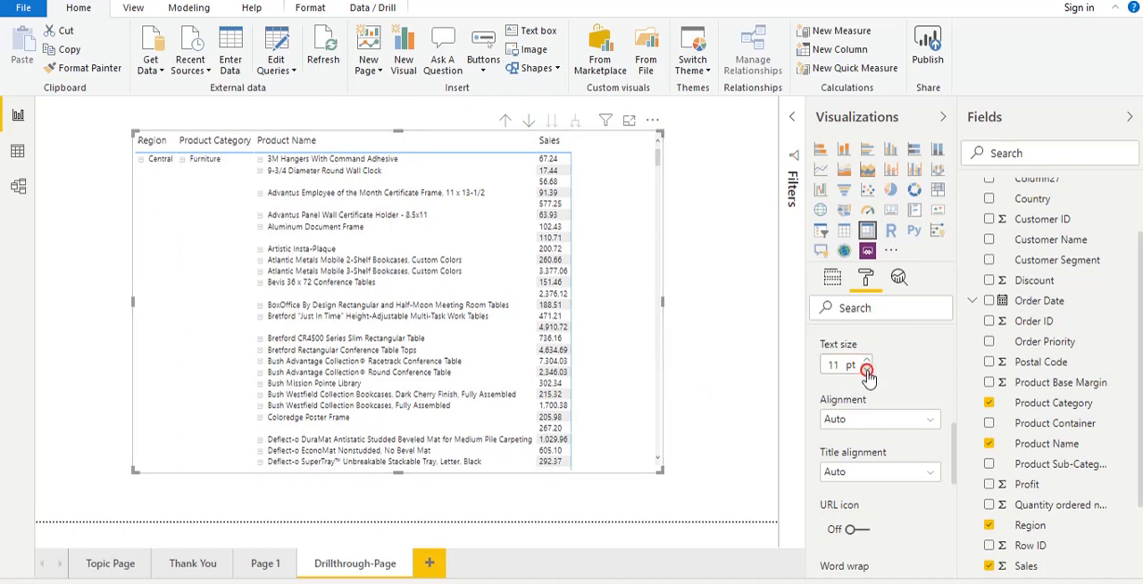
pyautogui.click(623, 389)
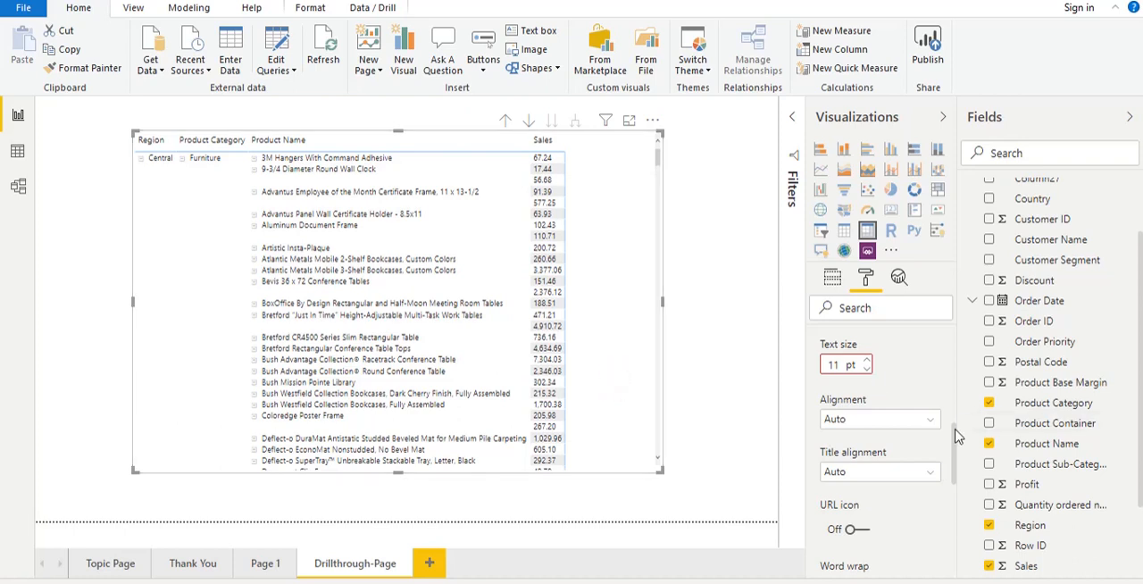
pyautogui.moveTo(954, 441); pyautogui.dragTo(955, 426)
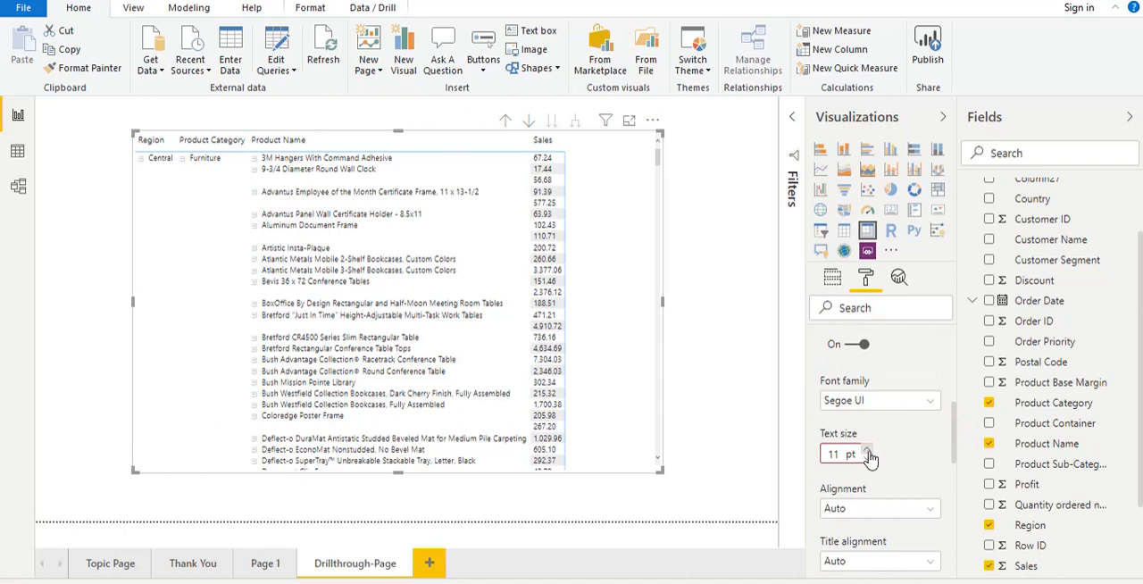
pyautogui.click(868, 452)
pyautogui.click(870, 461)
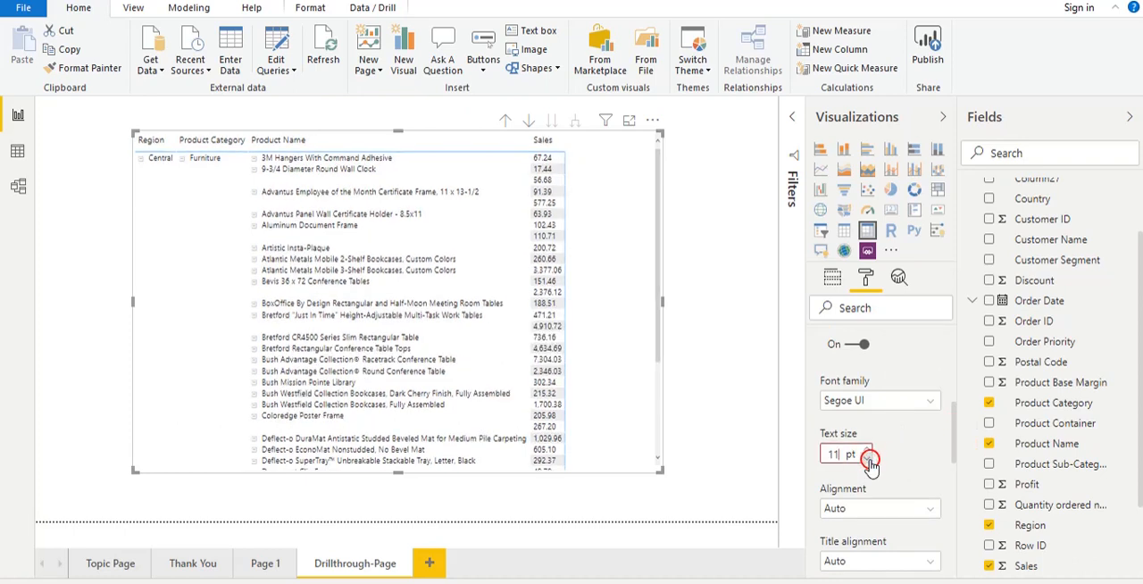
pyautogui.moveTo(952, 443); pyautogui.dragTo(959, 348)
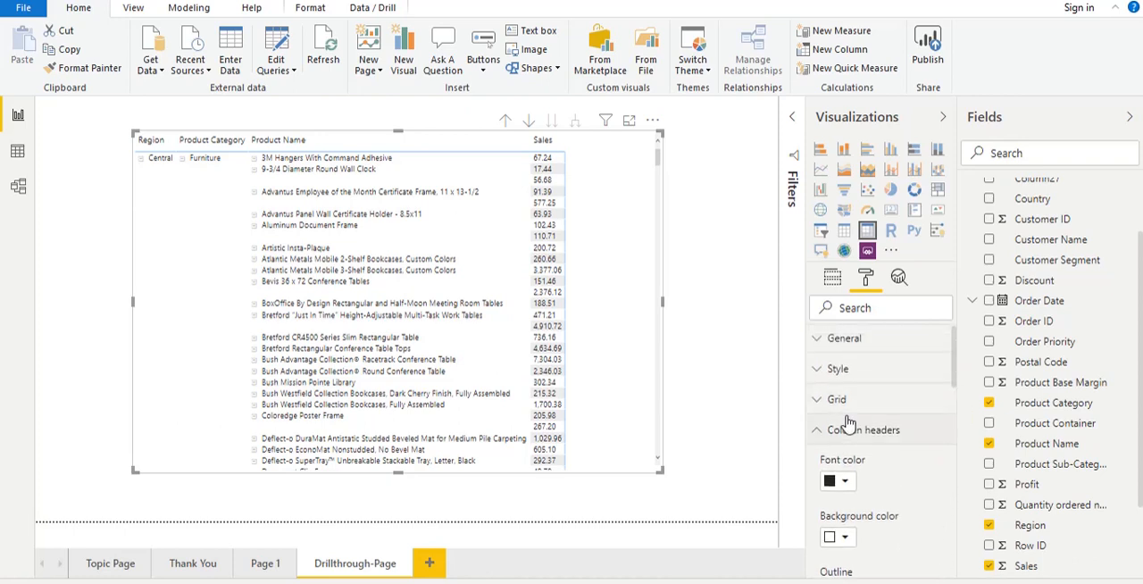
pyautogui.click(818, 426)
# - Turn on the matrix's vertical and horizontal grids, and make the matrix slightly narrower and taller
pyautogui.click(820, 399)
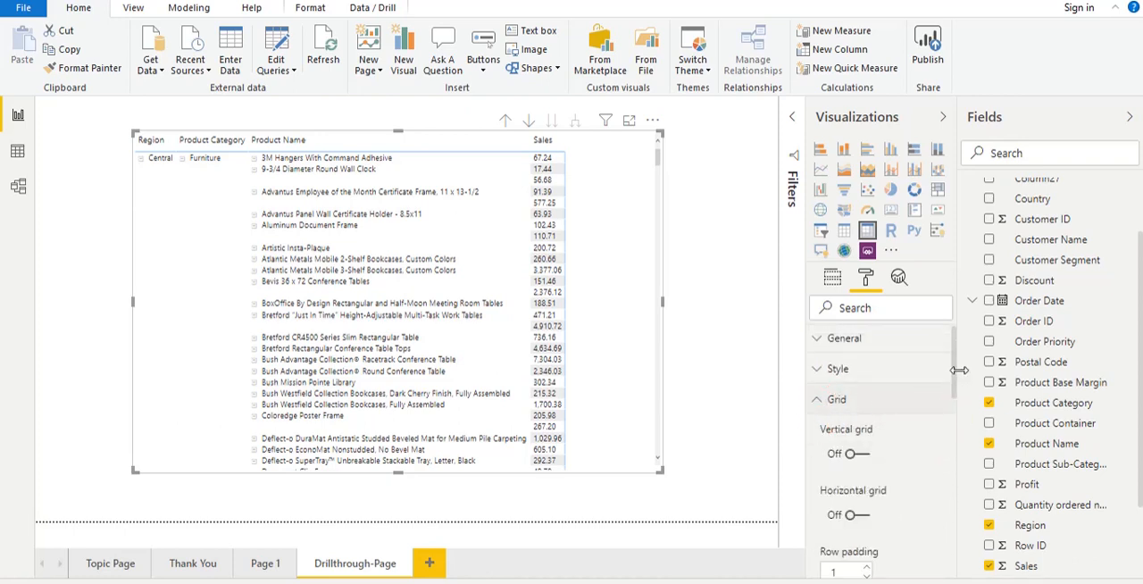
pyautogui.moveTo(954, 375); pyautogui.dragTo(953, 393)
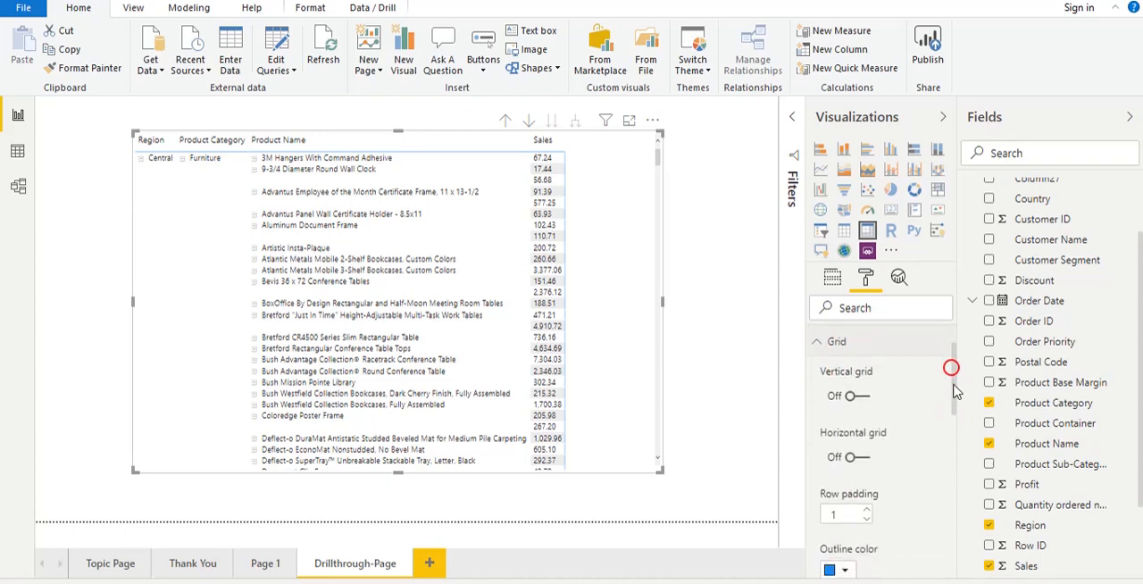
pyautogui.click(863, 395)
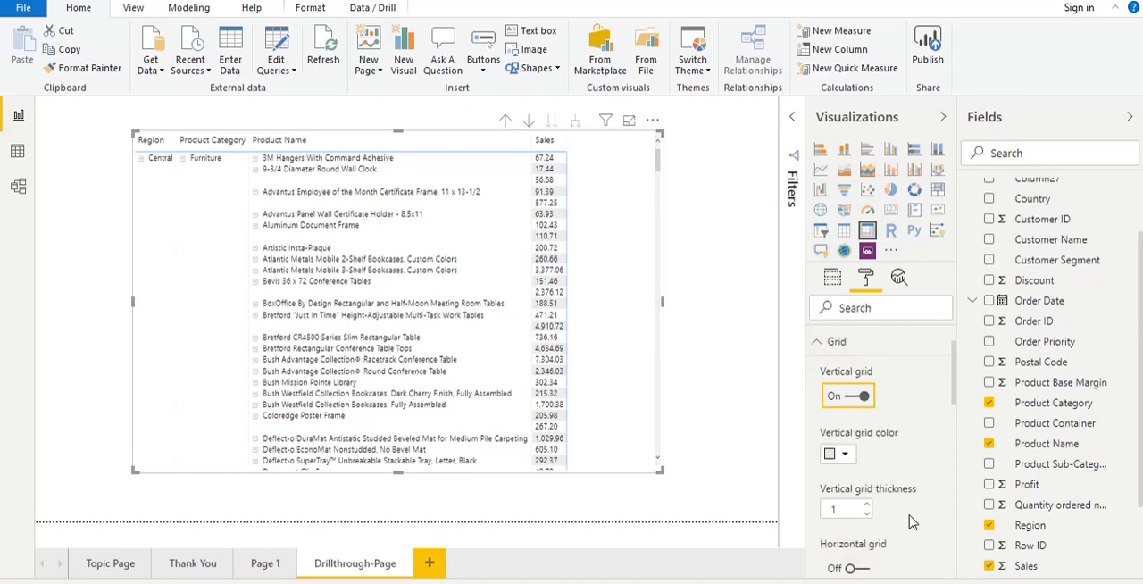
pyautogui.click(859, 568)
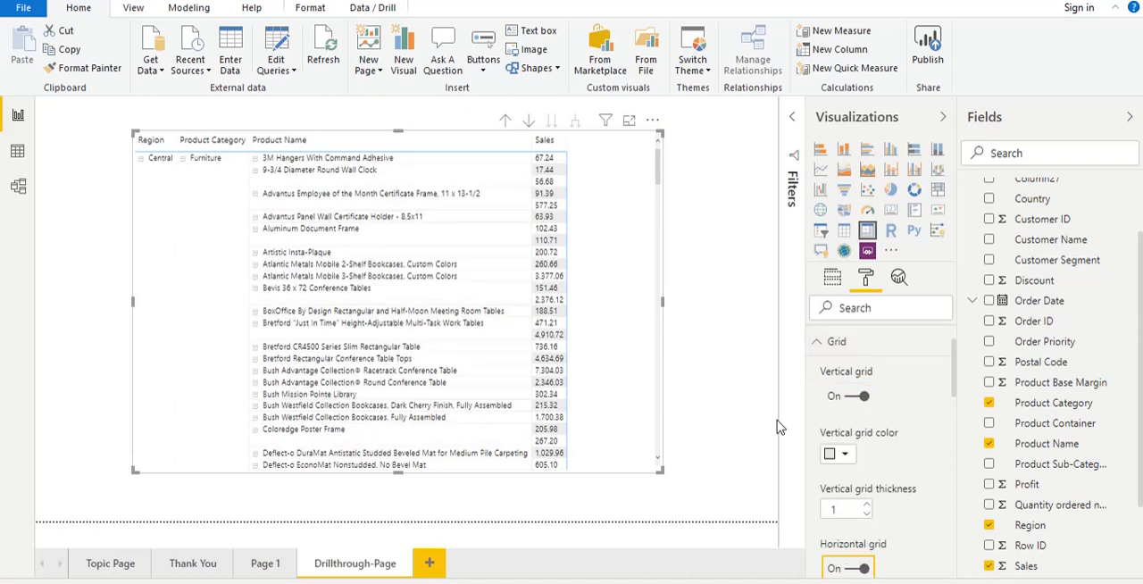
pyautogui.moveTo(658, 470); pyautogui.dragTo(649, 489)
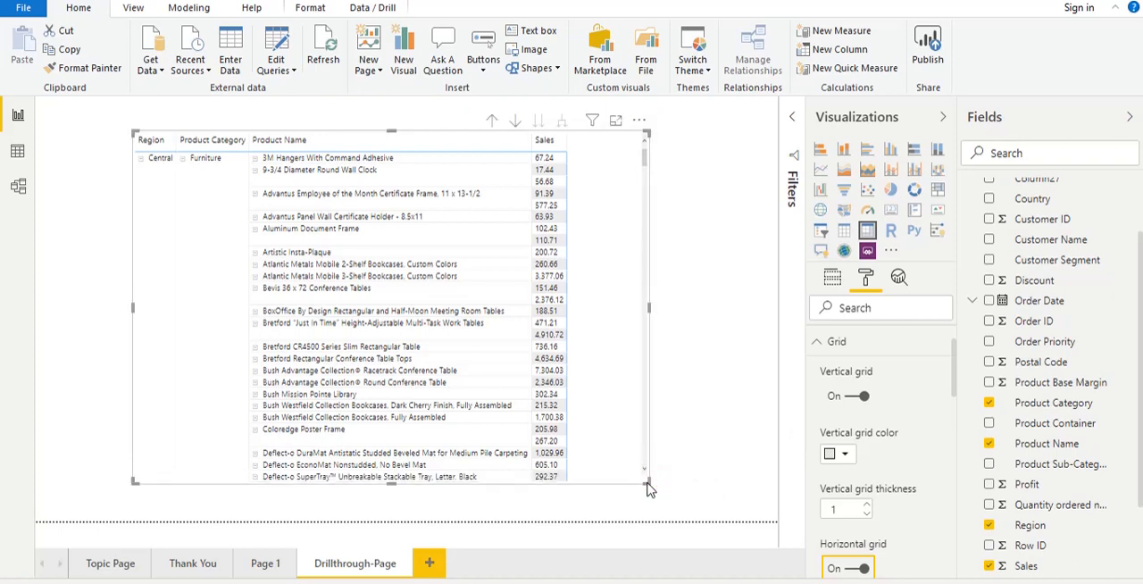
pyautogui.click(736, 310)
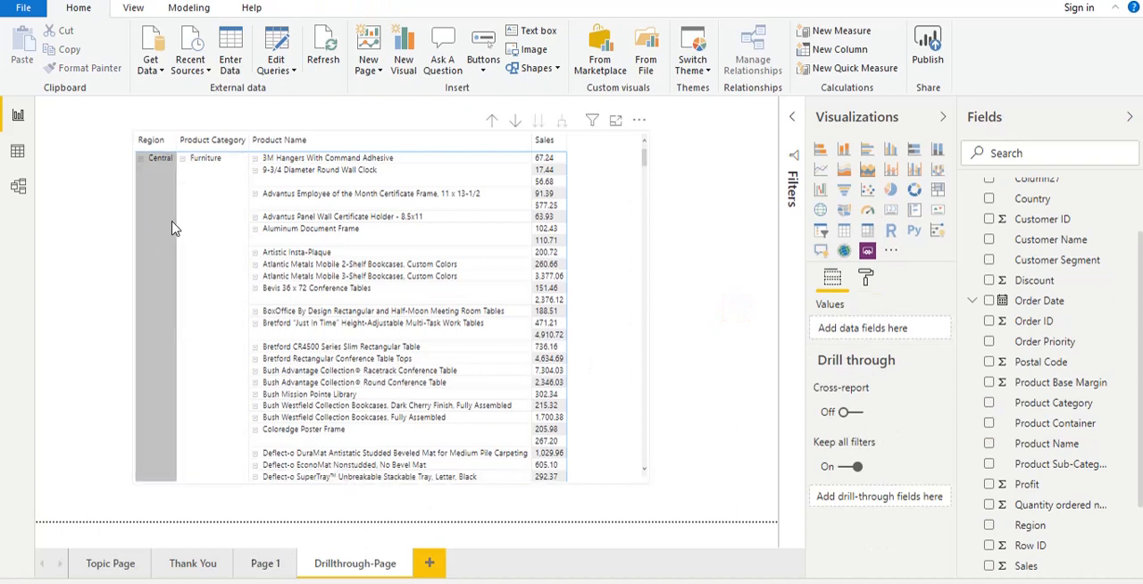
# - Turn on the border around the matrix and extend the matrix's upper-left corner outward
pyautogui.click(139, 138)
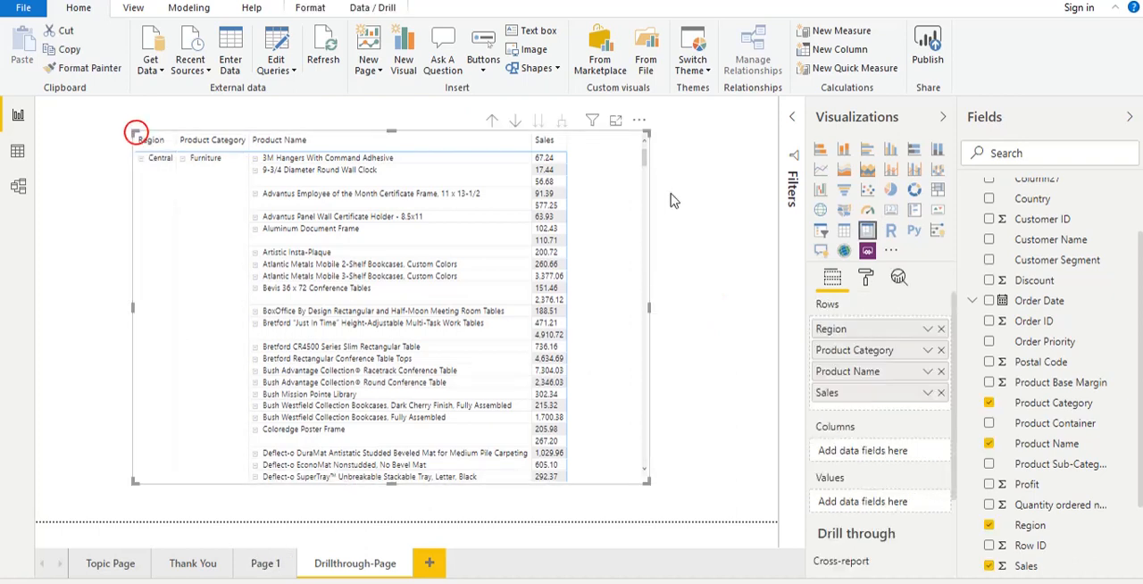
pyautogui.click(864, 276)
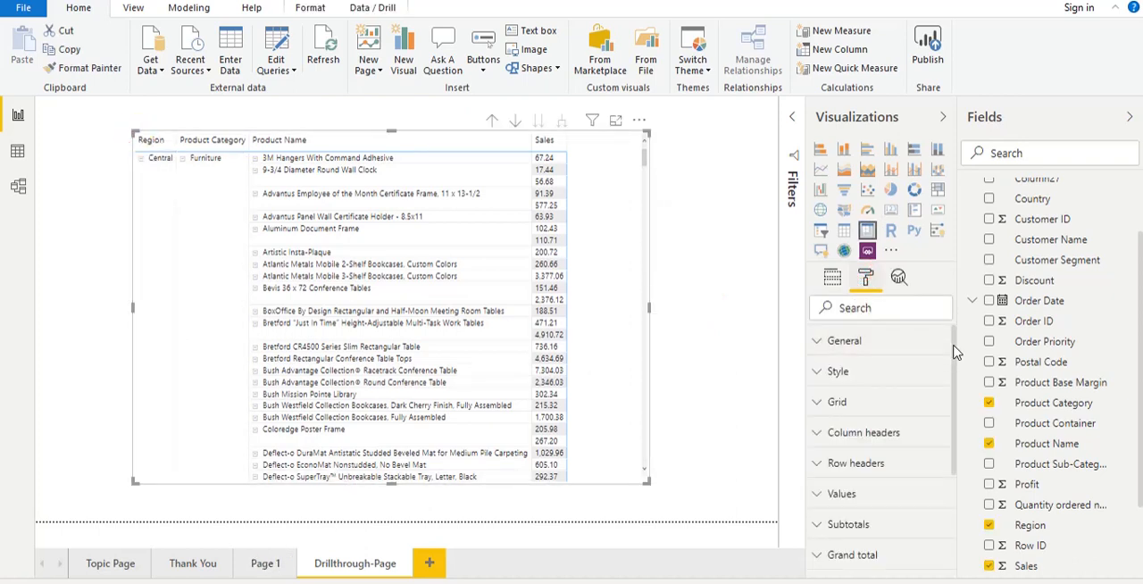
pyautogui.moveTo(953, 344); pyautogui.dragTo(969, 464)
pyautogui.click(922, 504)
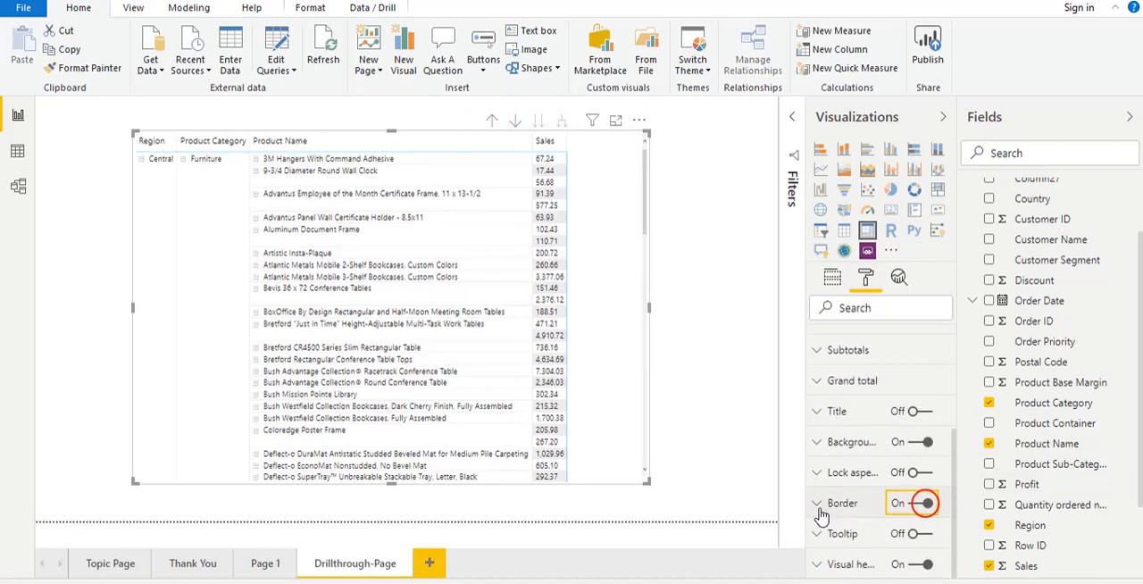
pyautogui.click(816, 503)
pyautogui.moveTo(953, 442); pyautogui.dragTo(961, 511)
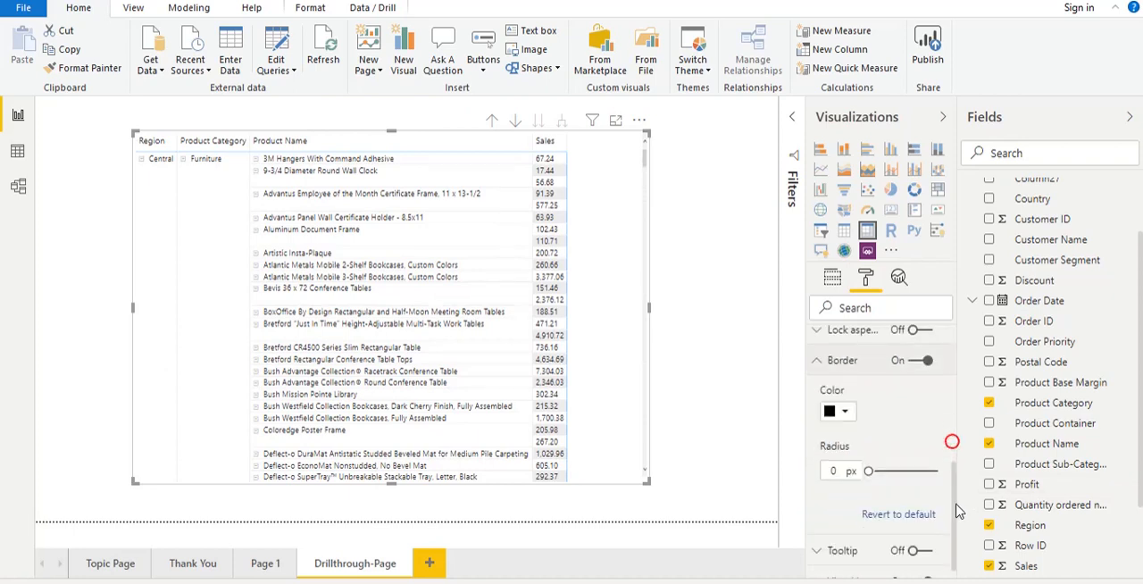
pyautogui.click(846, 417)
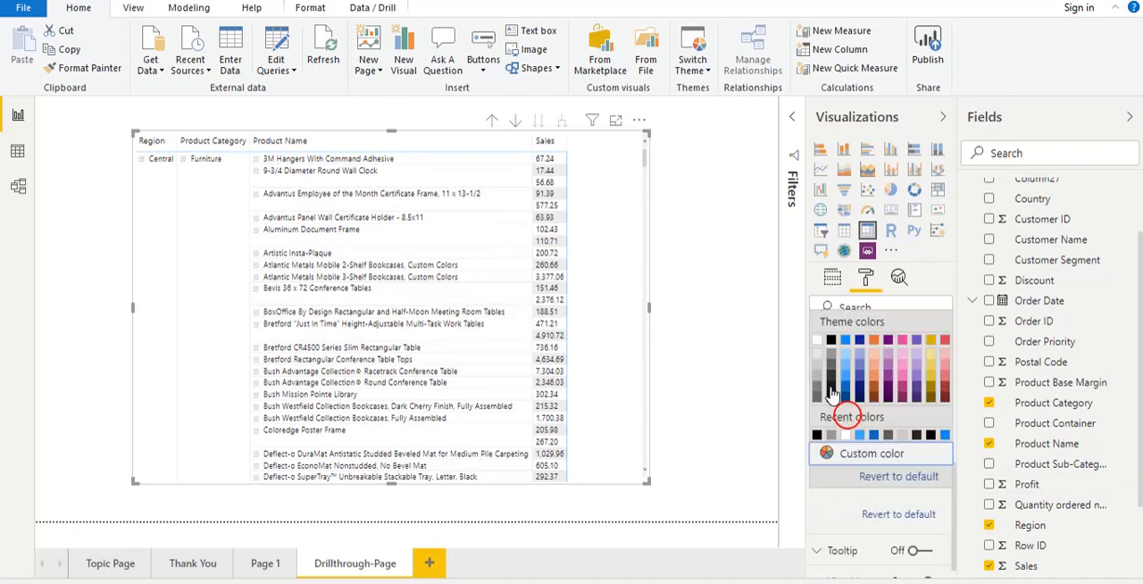
pyautogui.click(816, 358)
pyautogui.click(720, 362)
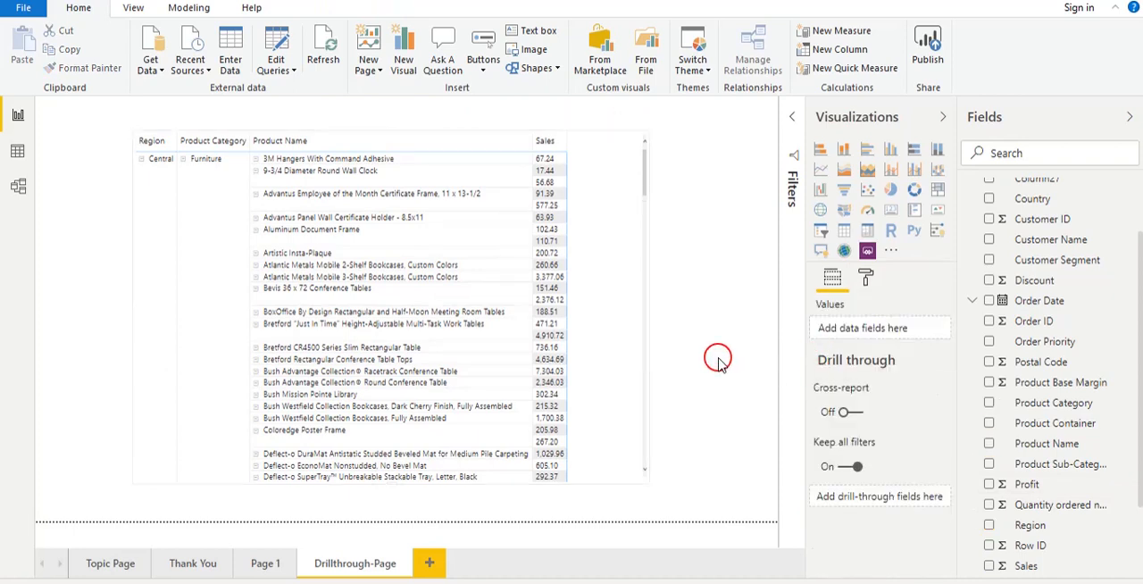
pyautogui.click(136, 135)
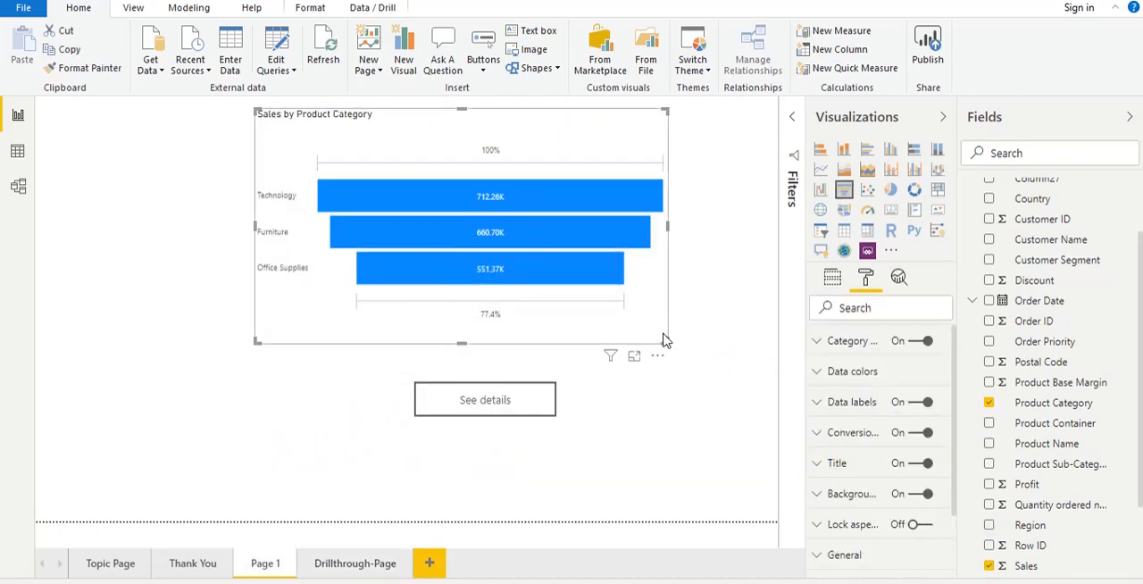
# - Slightly enlarge the Sales by Product Category funnel chart on Page 1
pyautogui.moveTo(665, 341); pyautogui.dragTo(674, 353)
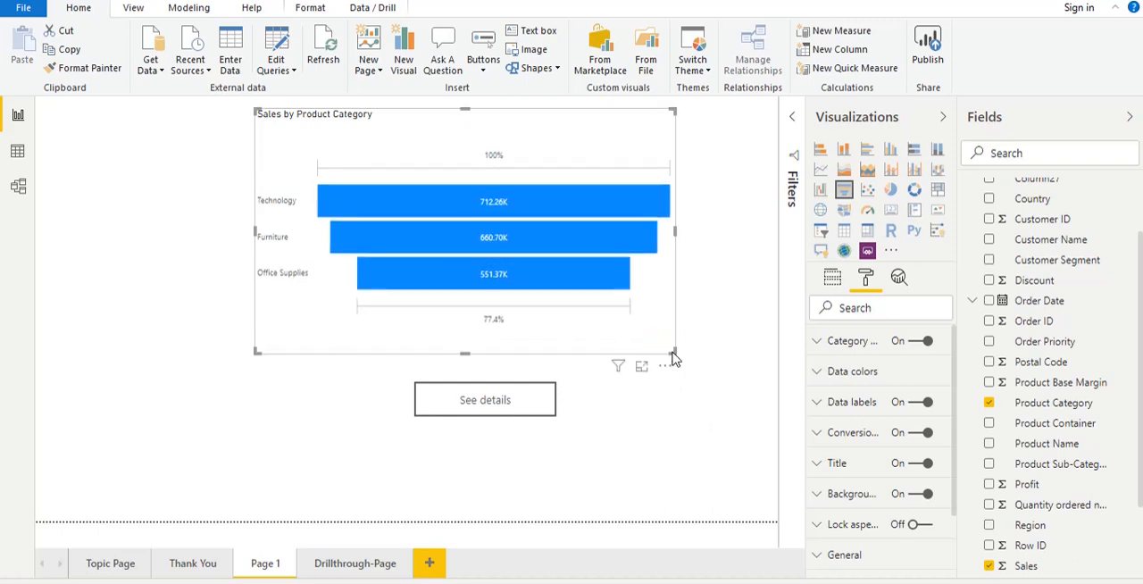
pyautogui.click(674, 493)
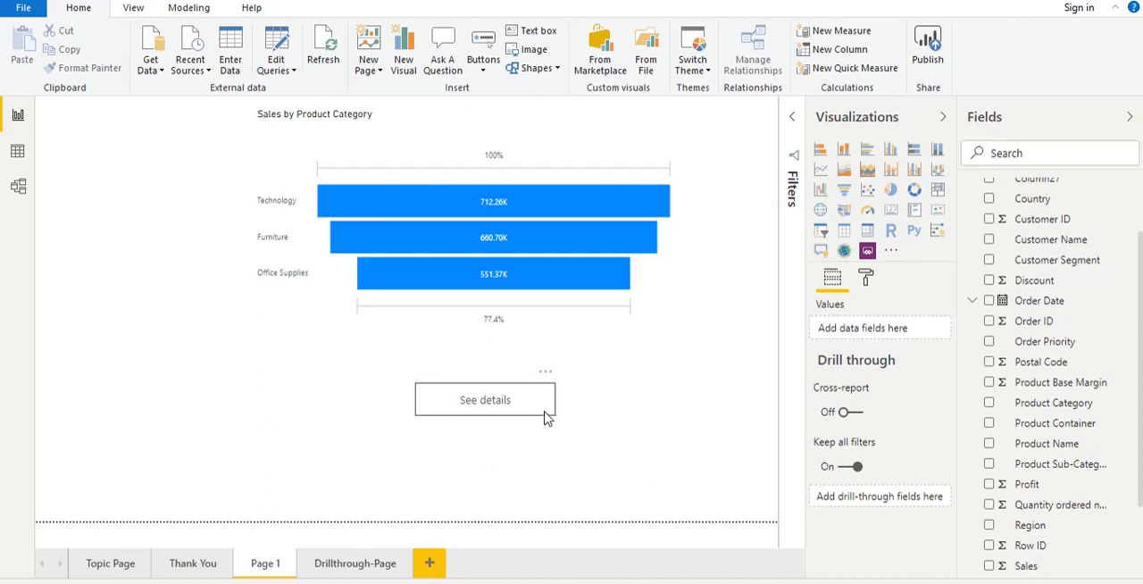
# - Add Product Category as the drill-through field of Drillthrough-Page
pyautogui.click(344, 570)
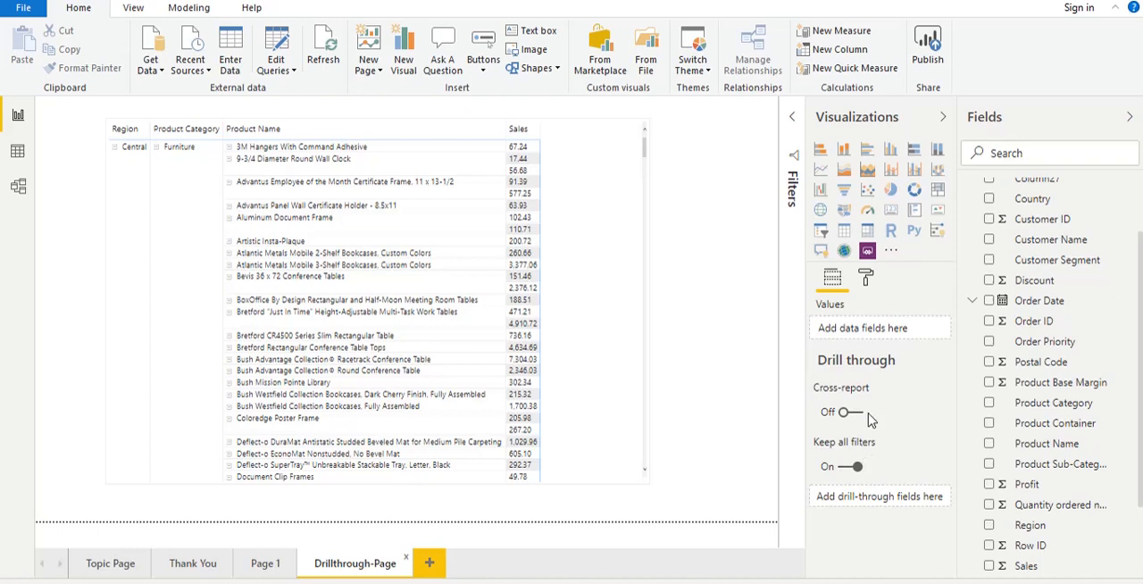
pyautogui.click(636, 466)
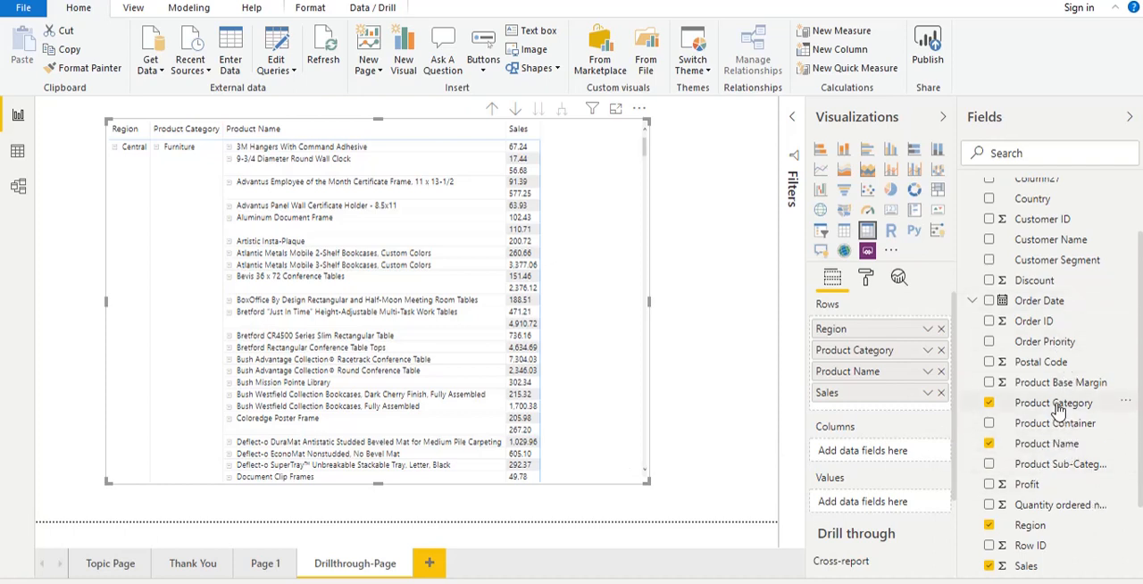
pyautogui.moveTo(1059, 408); pyautogui.dragTo(1085, 415)
pyautogui.scroll(-2, 943, 426)
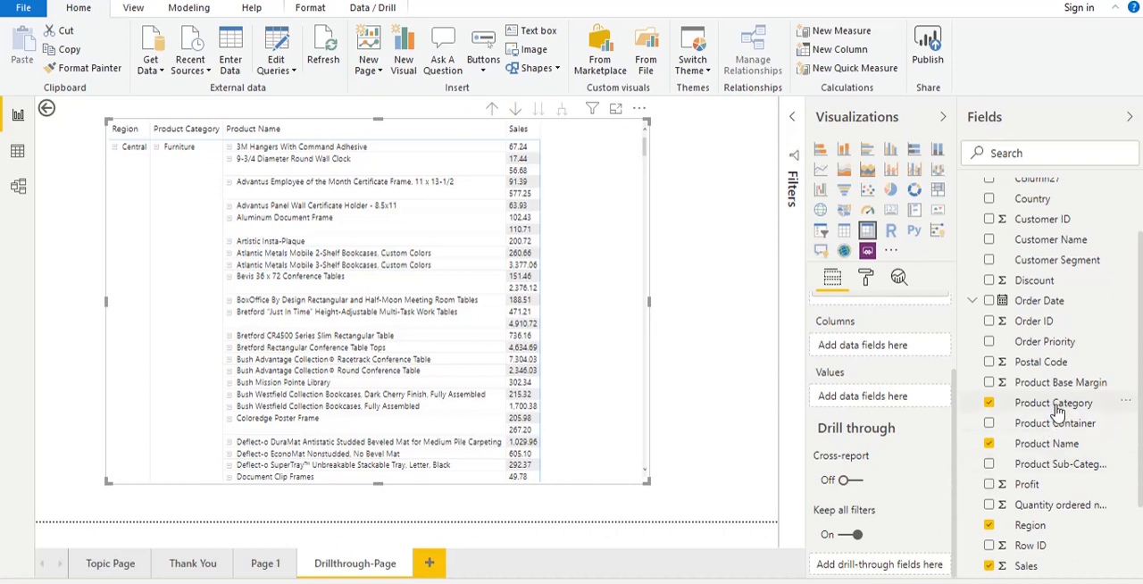
pyautogui.moveTo(1057, 407); pyautogui.dragTo(881, 572)
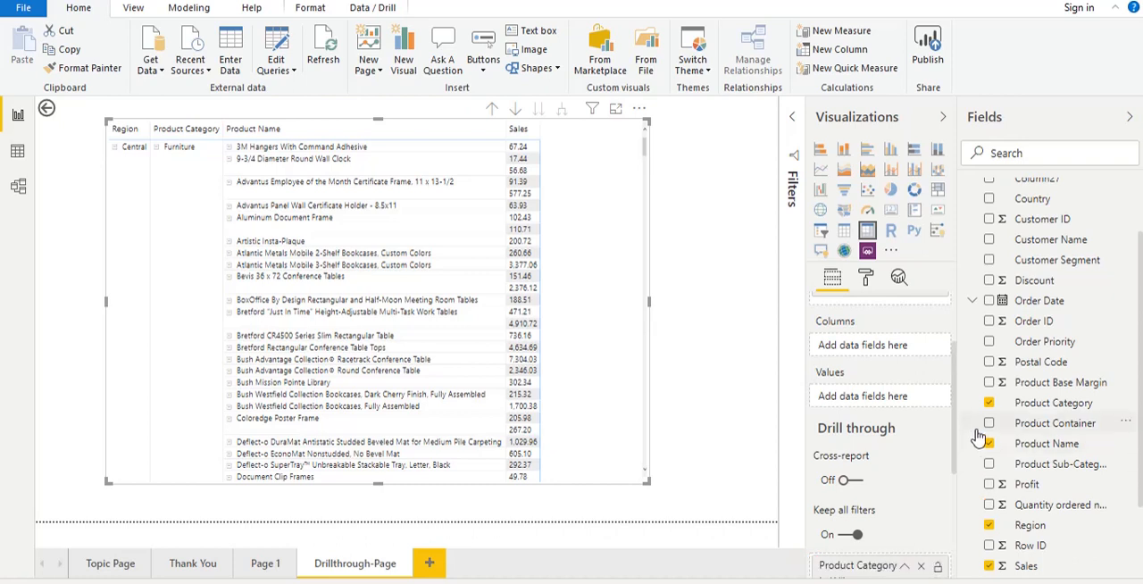
pyautogui.moveTo(953, 436); pyautogui.dragTo(958, 480)
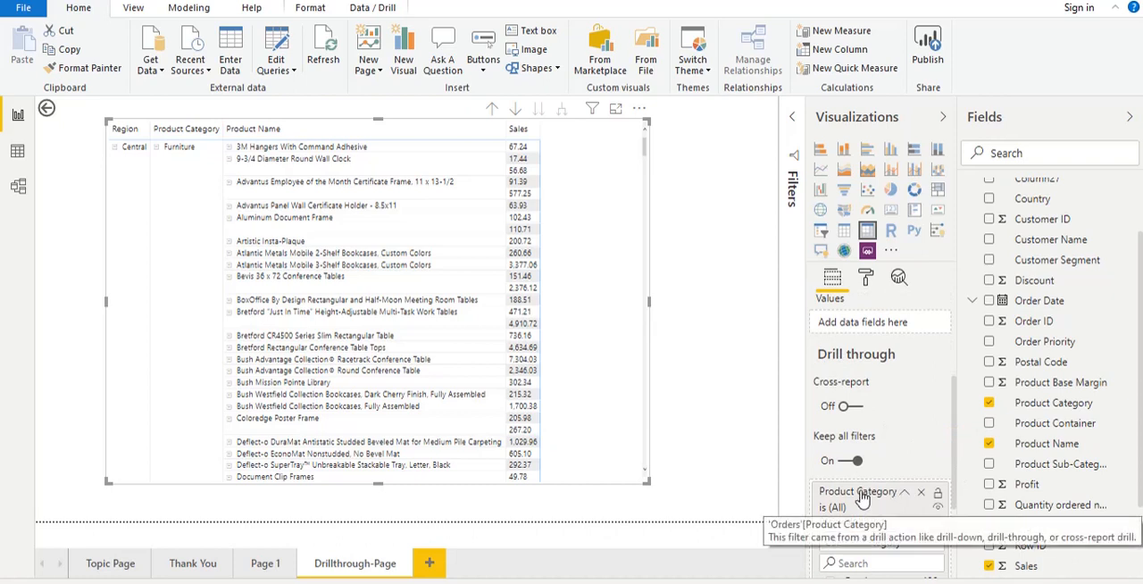
# - Select the "See details" button on Page 1 and add a new measure to the Orders table
pyautogui.click(261, 568)
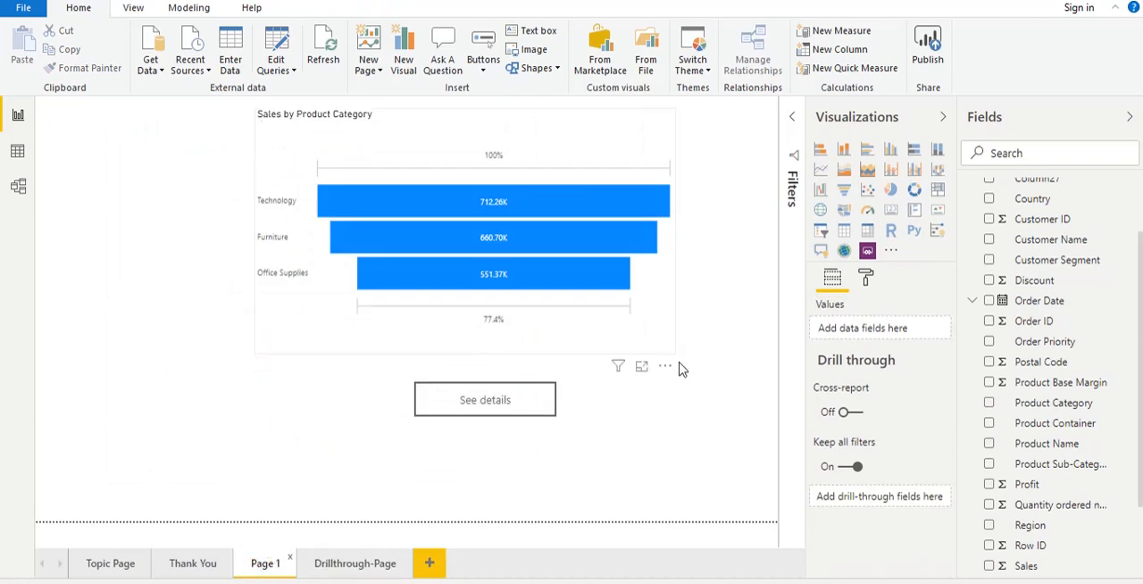
pyautogui.click(720, 416)
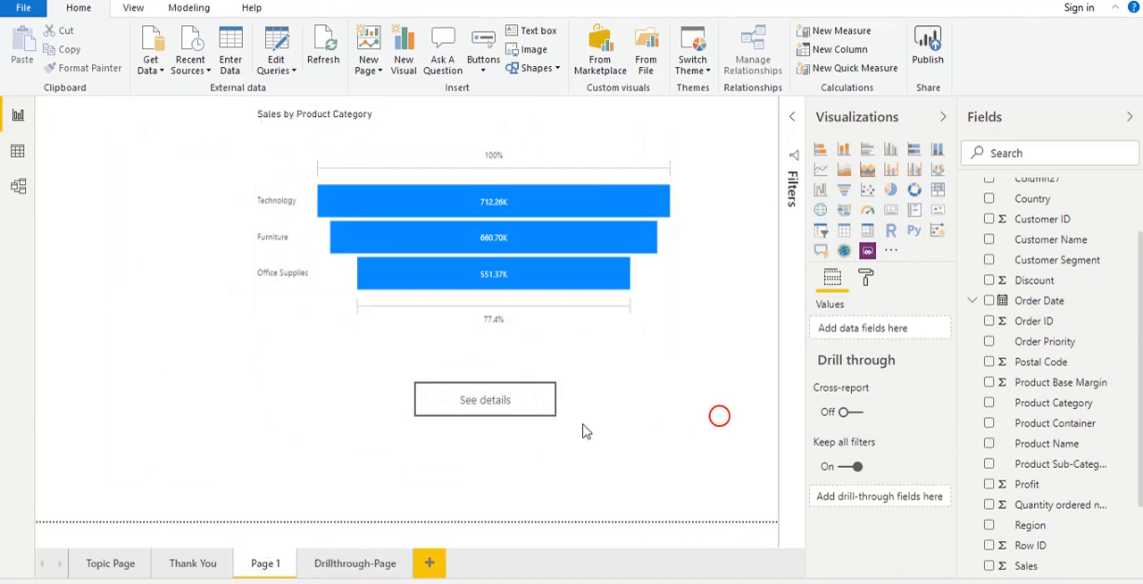
pyautogui.click(514, 409)
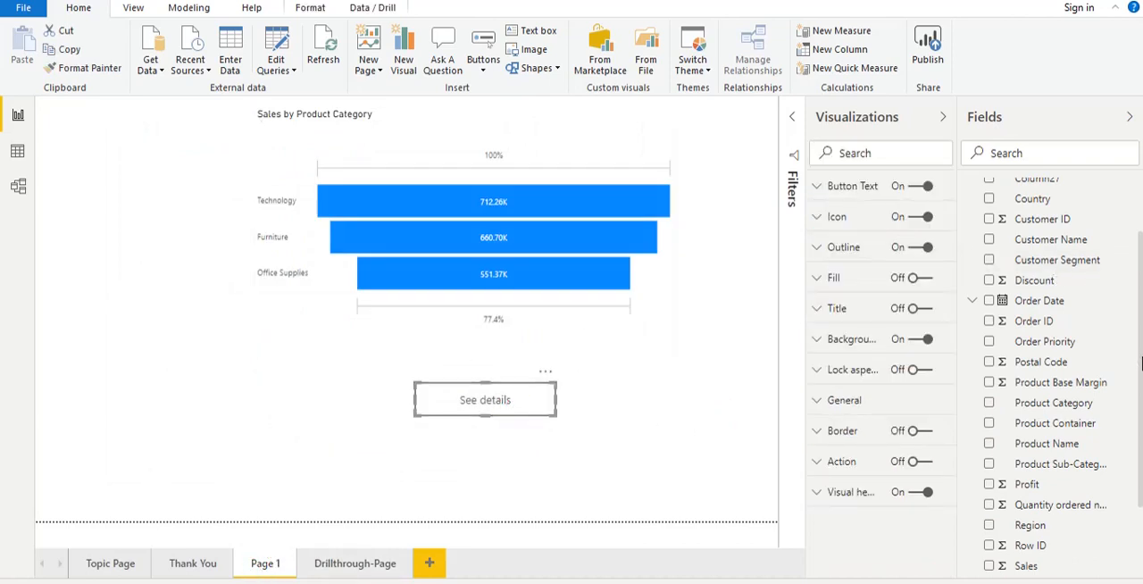
pyautogui.scroll(3, 1138, 359)
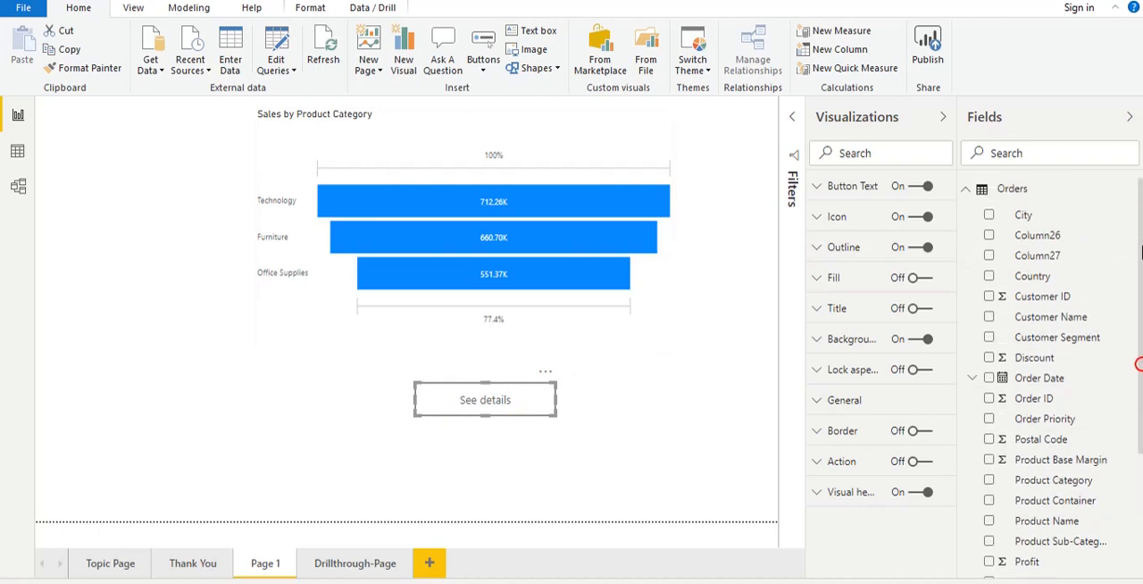
pyautogui.rightClick(1006, 190)
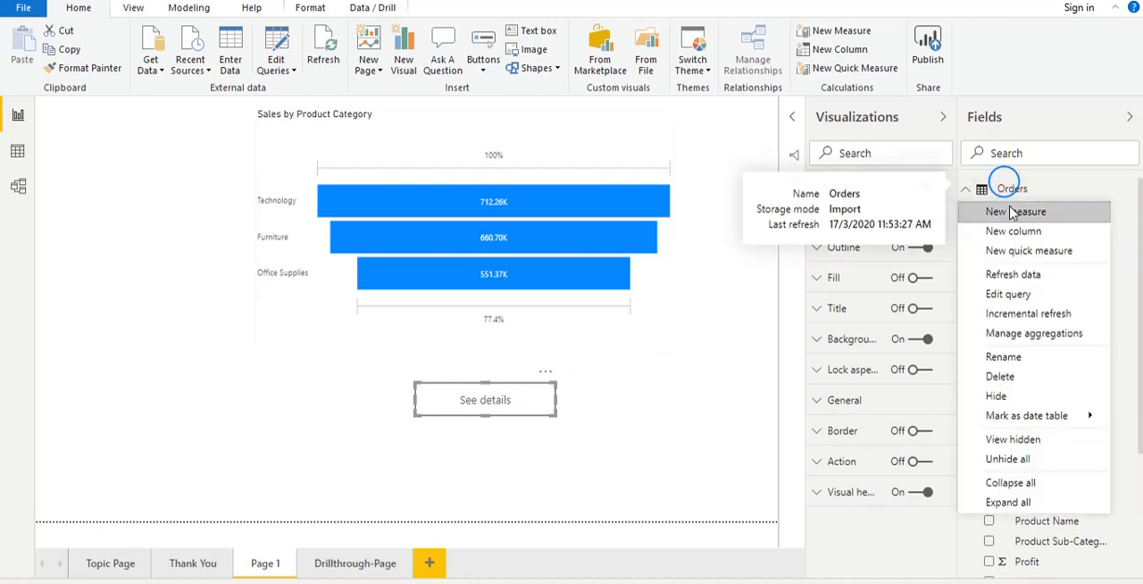
pyautogui.click(1007, 212)
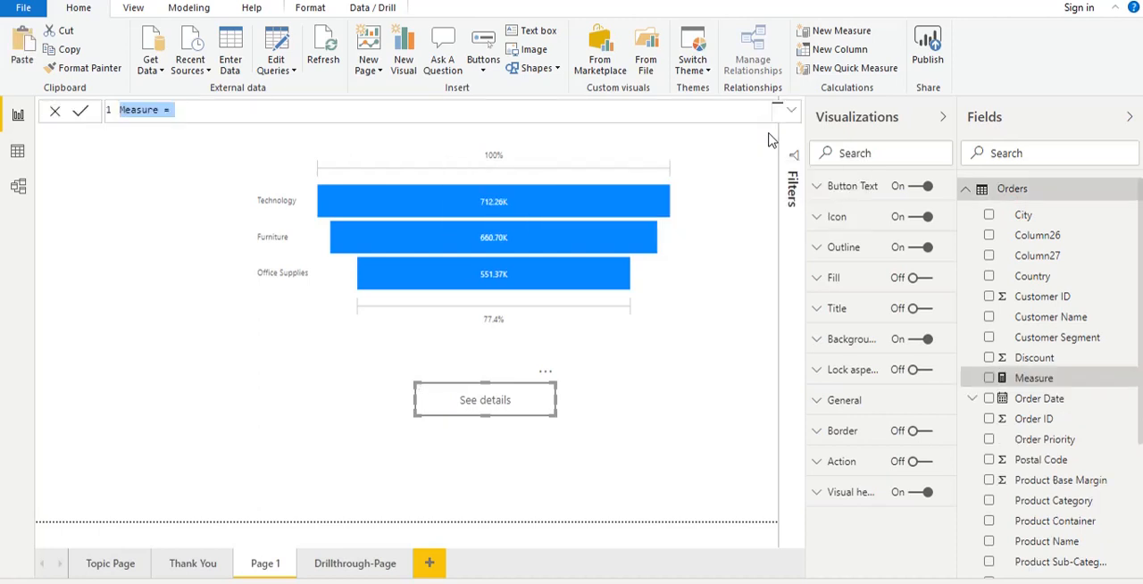
# - Expand the formula editor and name the new measure SeeDetails
pyautogui.click(792, 110)
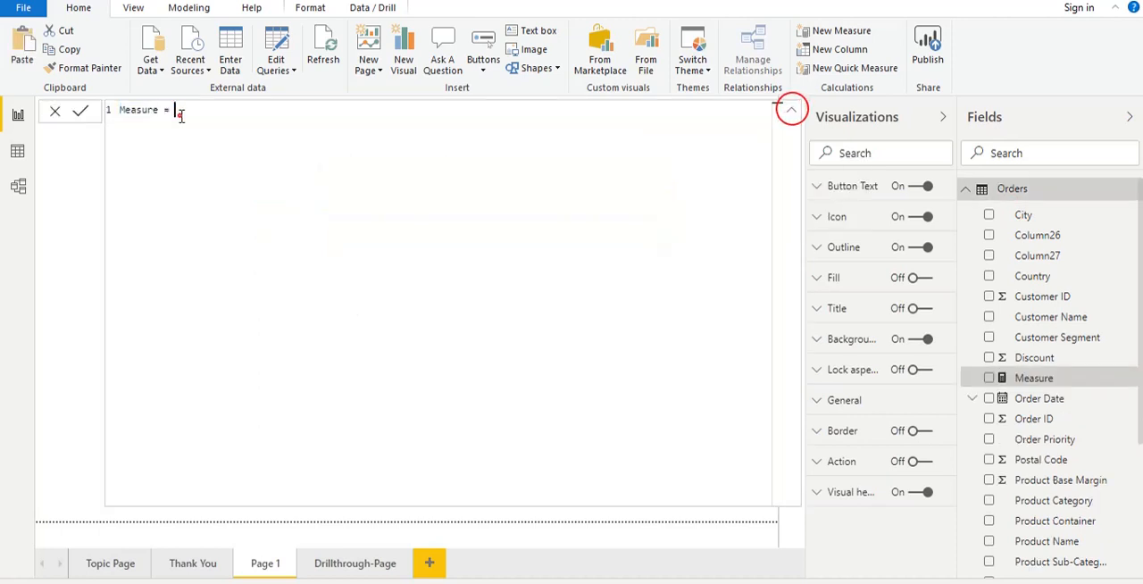
pyautogui.moveTo(176, 115); pyautogui.dragTo(98, 116)
pyautogui.hotkey('shift', 'End')
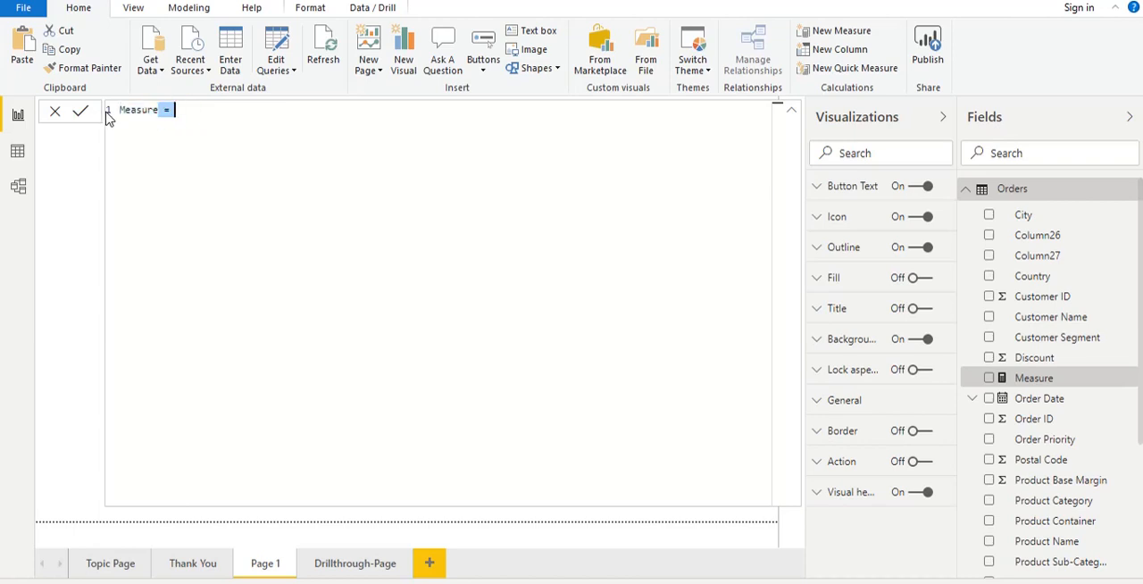
pyautogui.click(136, 110)
pyautogui.doubleClick(155, 108)
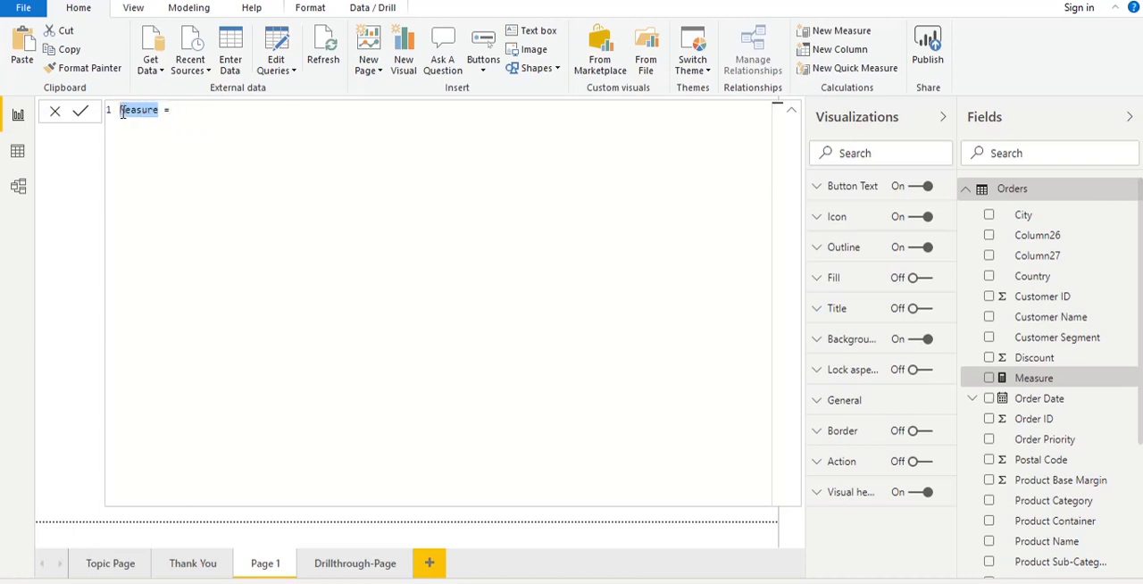
pyautogui.write('SeeDetail')
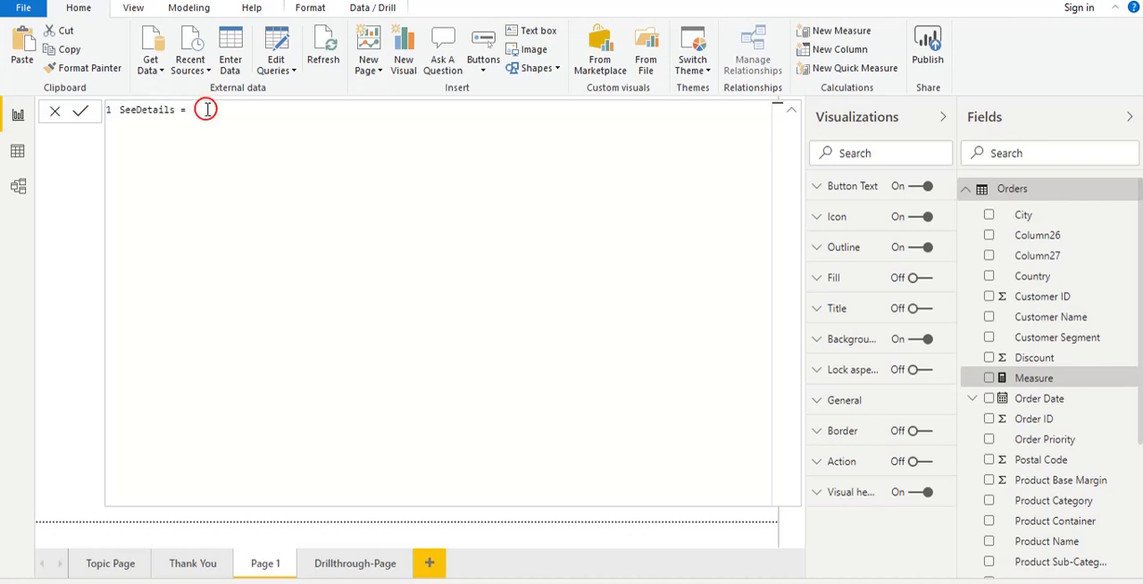
pyautogui.write('"f')
pyautogui.write('(Se')
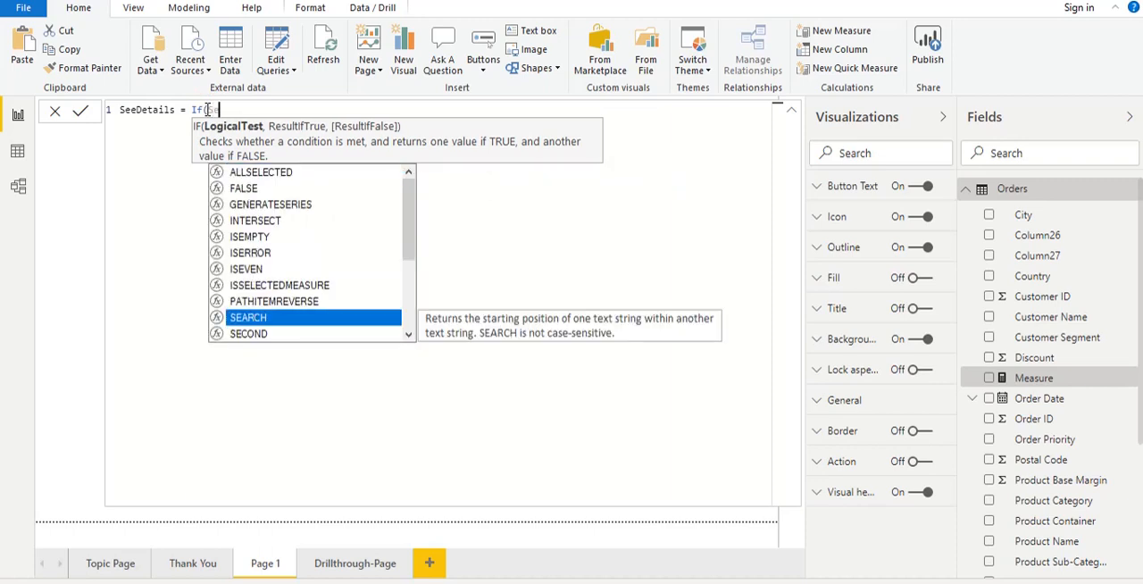
pyautogui.write('lect')
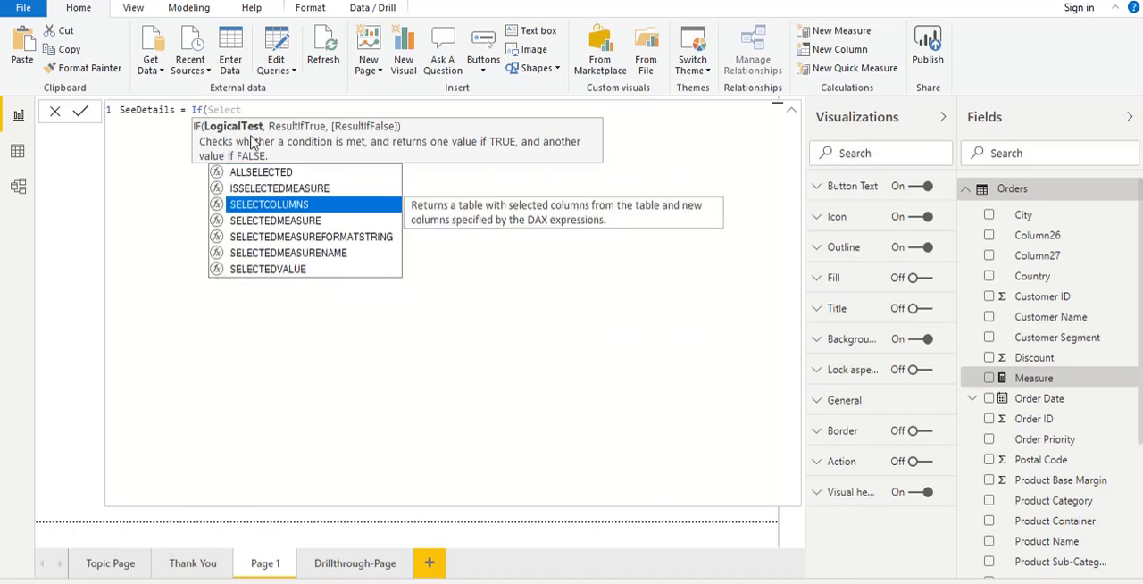
# - Begin the SeeDetails formula with If(SELECTEDVALUE(Orders[Product Category],0)
pyautogui.click(301, 269)
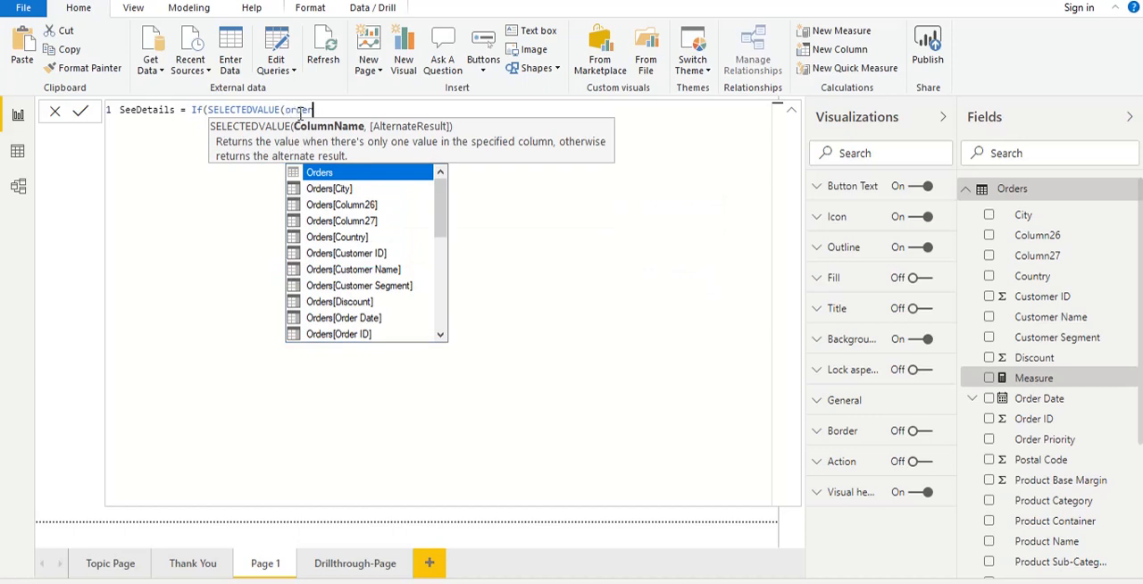
pyautogui.write('order')
pyautogui.moveTo(441, 214); pyautogui.dragTo(443, 268)
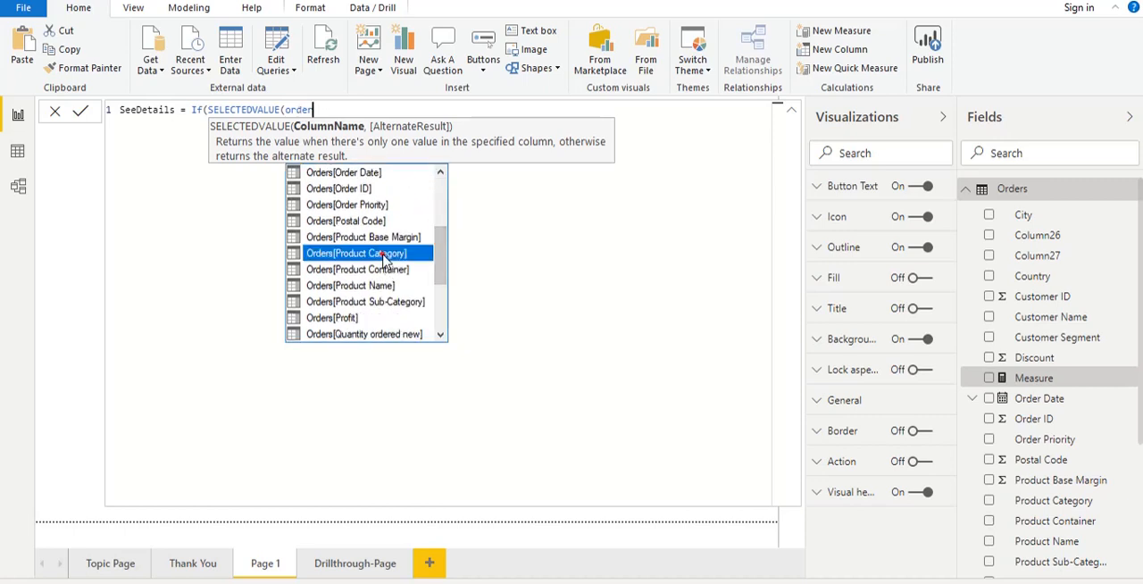
pyautogui.click(383, 252)
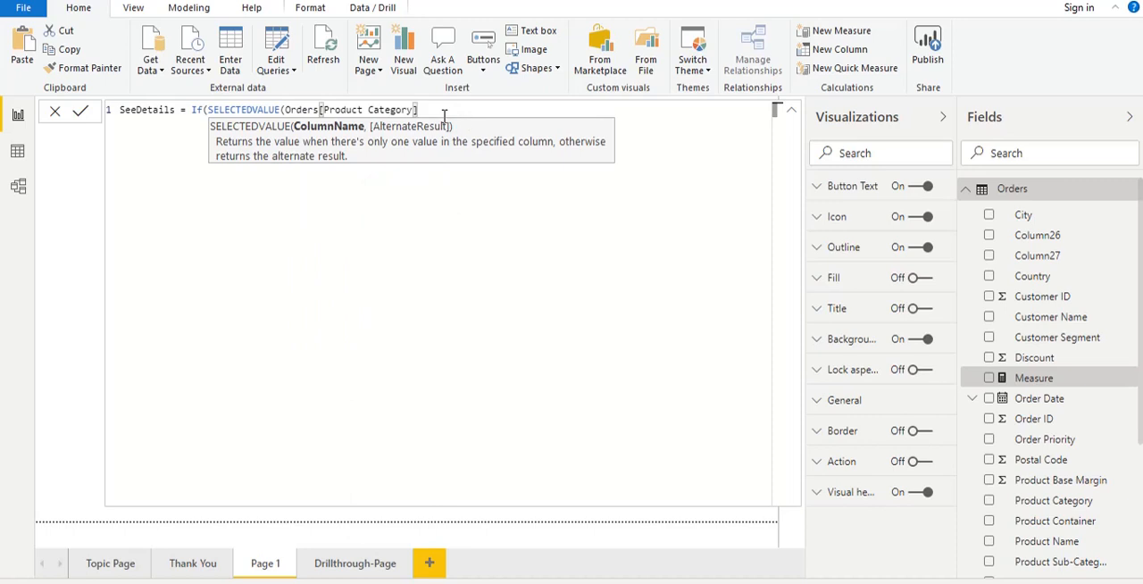
pyautogui.write(',')
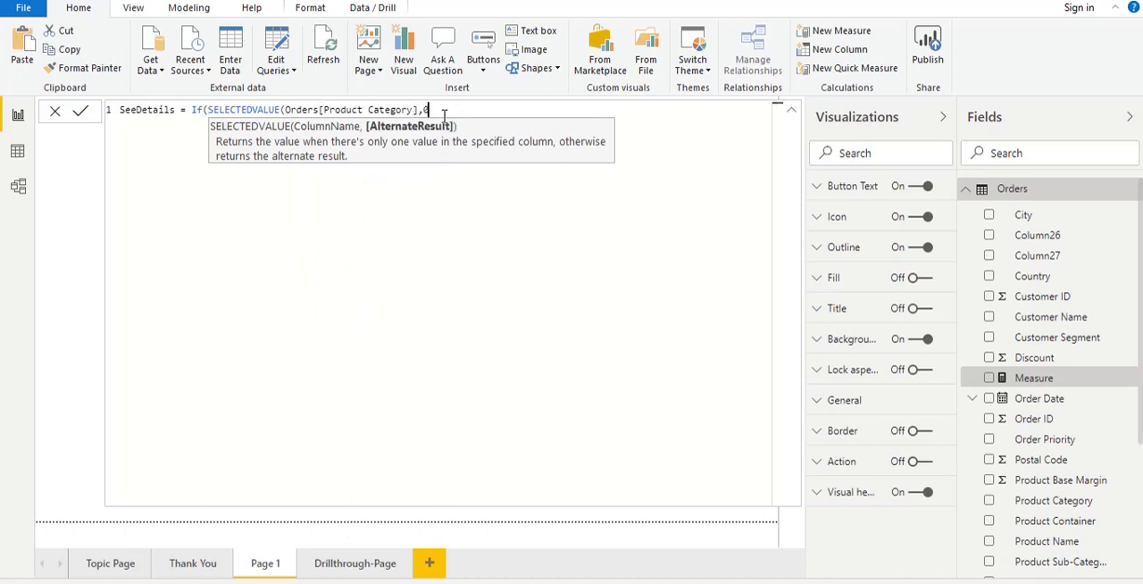
pyautogui.write('0)')
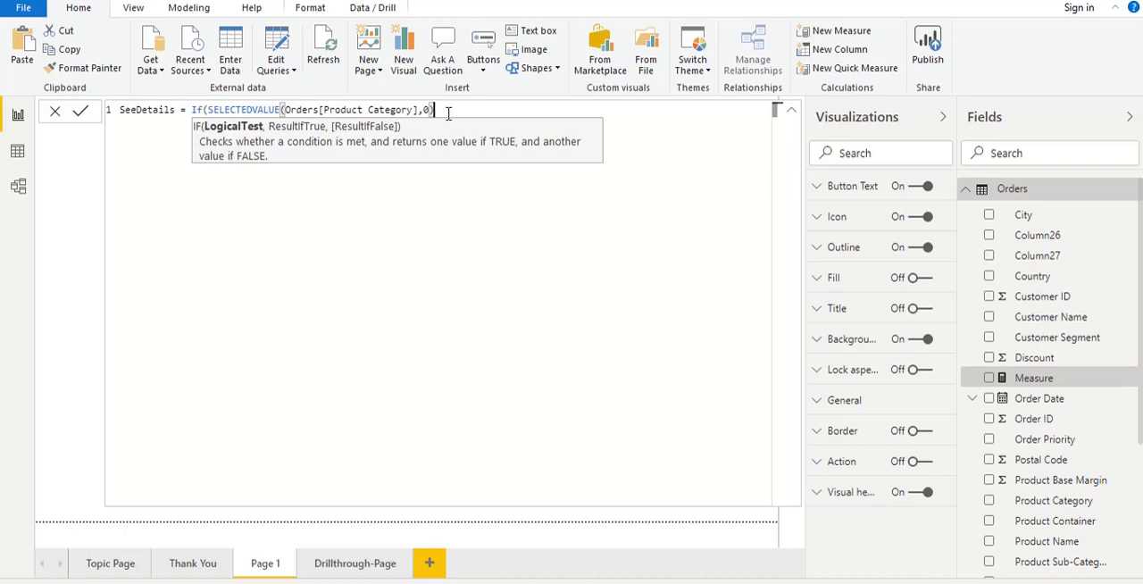
# - Complete the condition with ==0, enclose it in its own parentheses, and set "See Details" as the result if true
pyautogui.write('==0)')
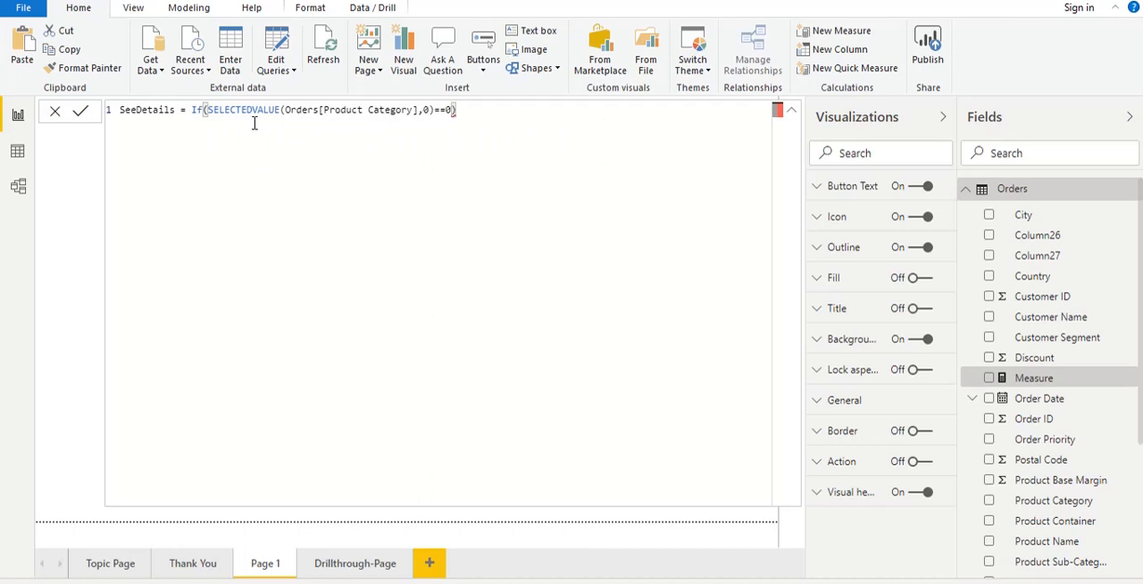
pyautogui.click(206, 109)
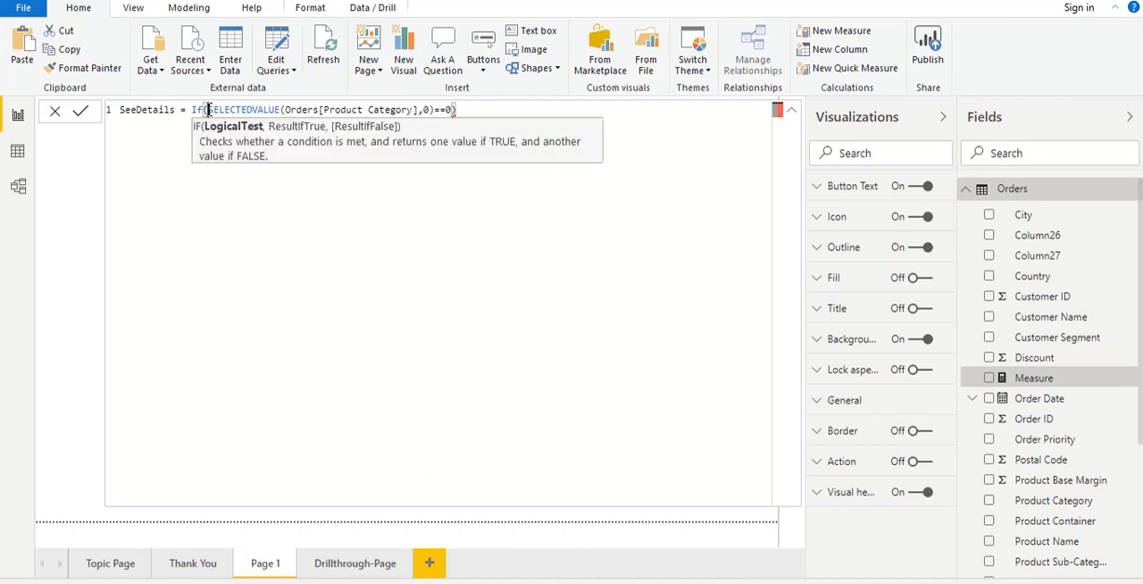
pyautogui.write('(')
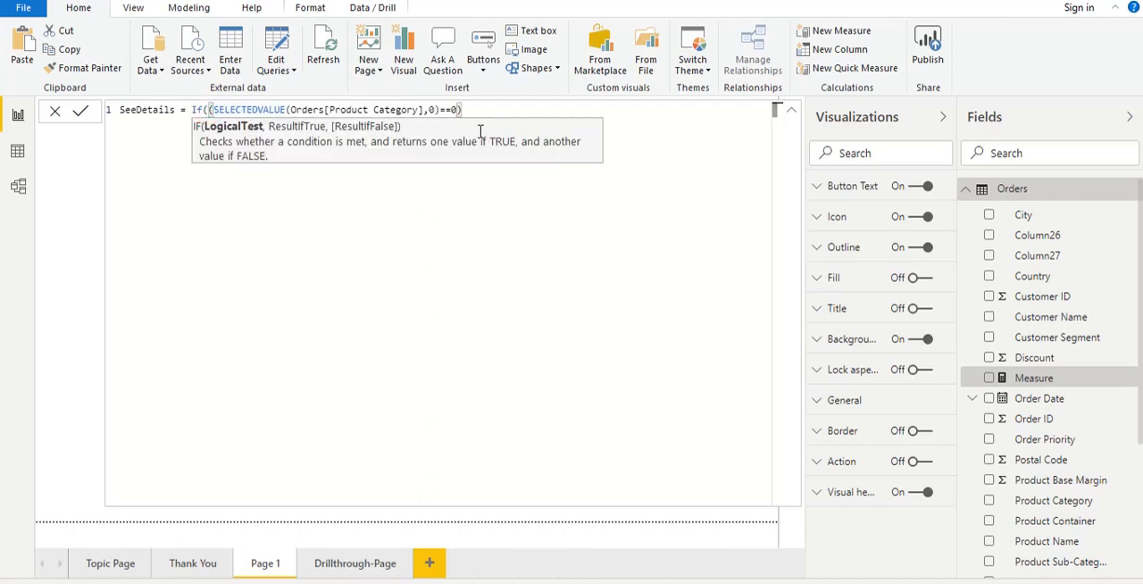
pyautogui.click(474, 109)
pyautogui.write(', "See Details')
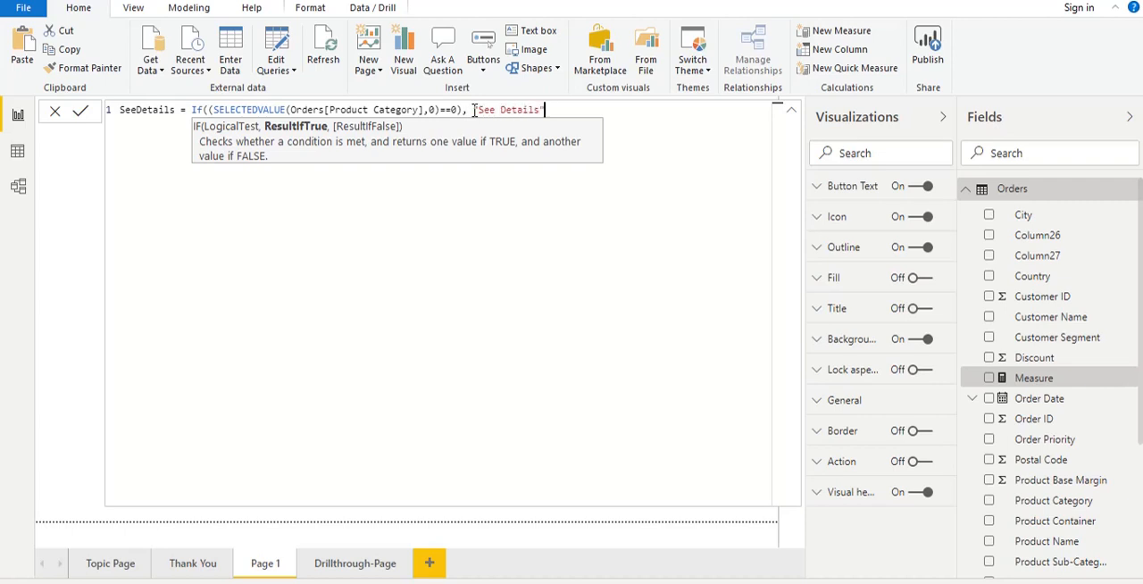
pyautogui.write(',')
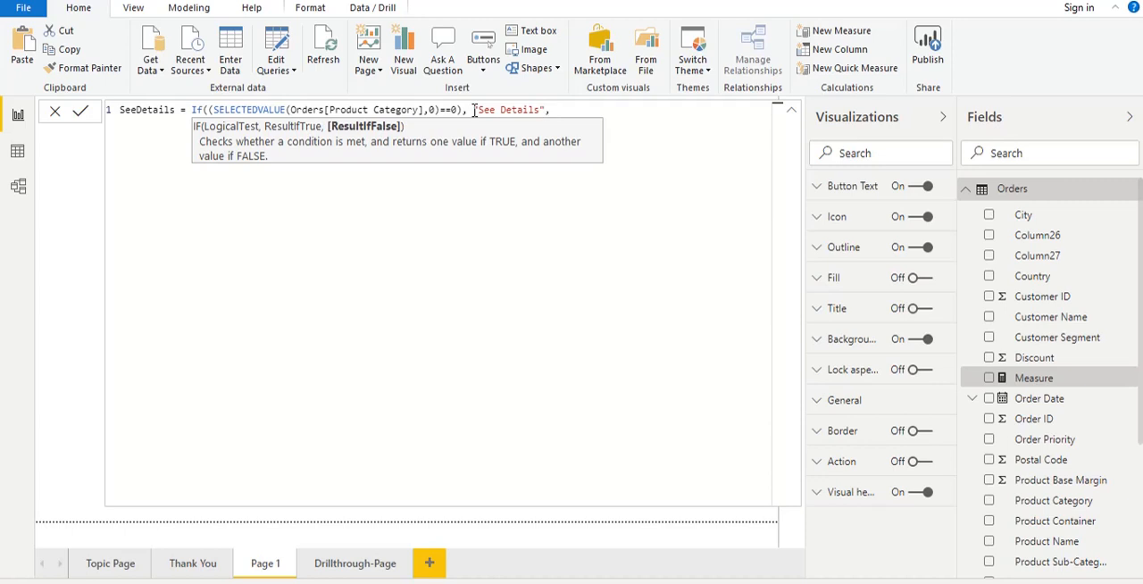
# - Add the false result on a second line as "See Details for " & SELECTEDVALUE(Orders[Product Category])) and commit the measure
pyautogui.hotkey('shift', 'Return')
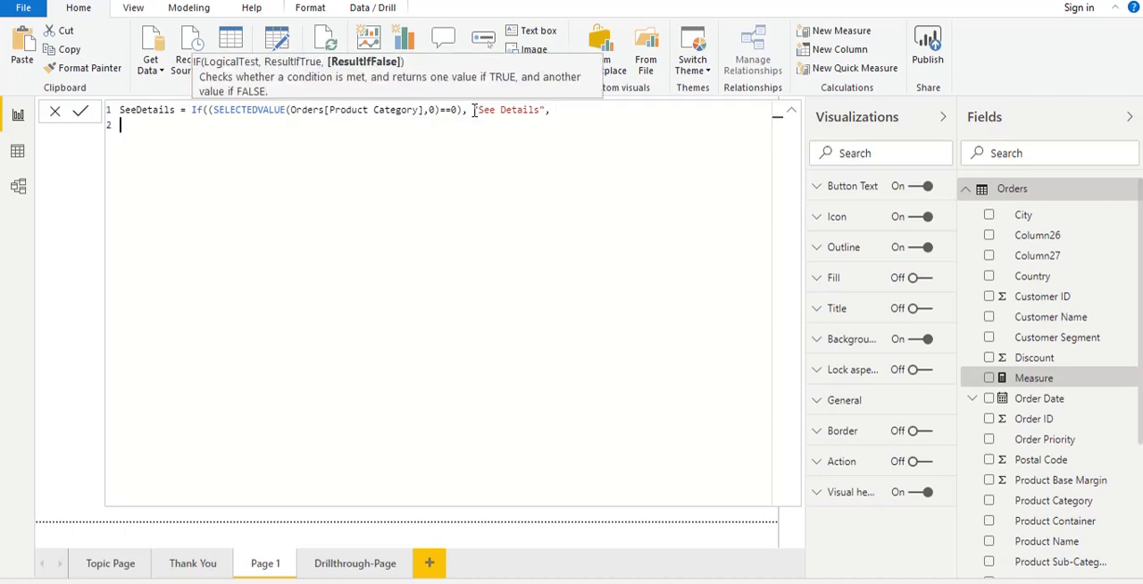
pyautogui.write('See')
pyautogui.press('BackSpace')
pyautogui.press('BackSpace')
pyautogui.press('BackSpace')
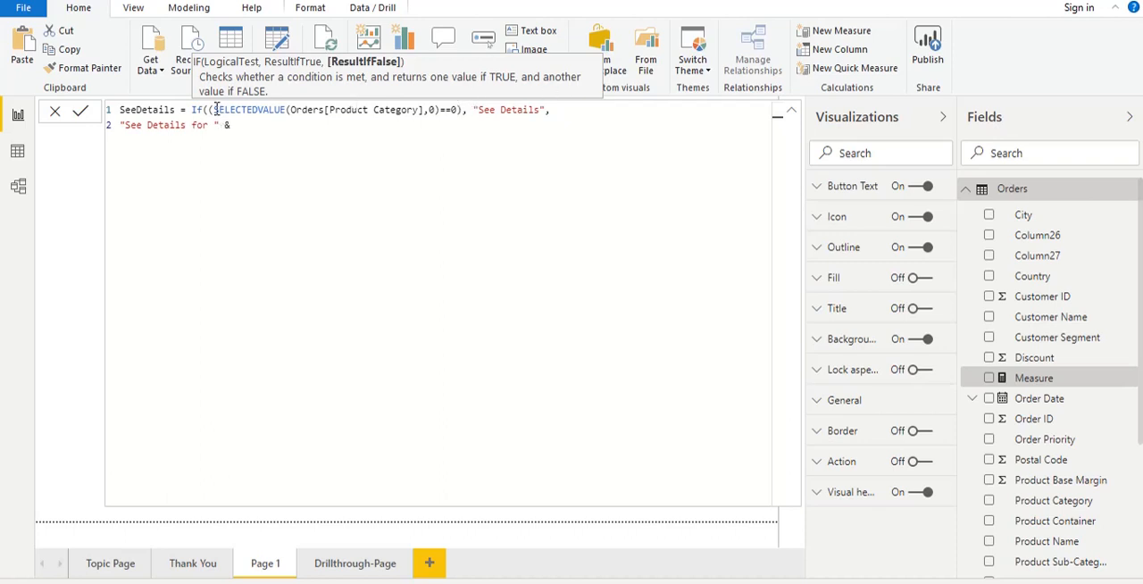
pyautogui.moveTo(214, 109)
pyautogui.mouseDown()
pyautogui.moveTo(446, 110)
pyautogui.moveTo(418, 109)
pyautogui.mouseUp()
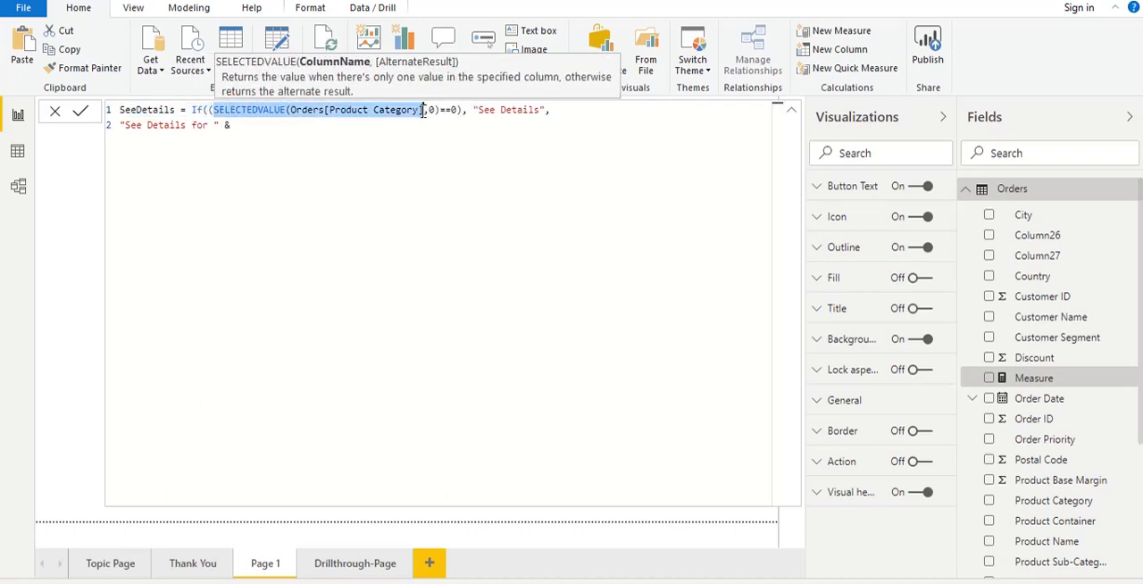
pyautogui.hotkey('ctrl', 'c')
pyautogui.click(294, 131)
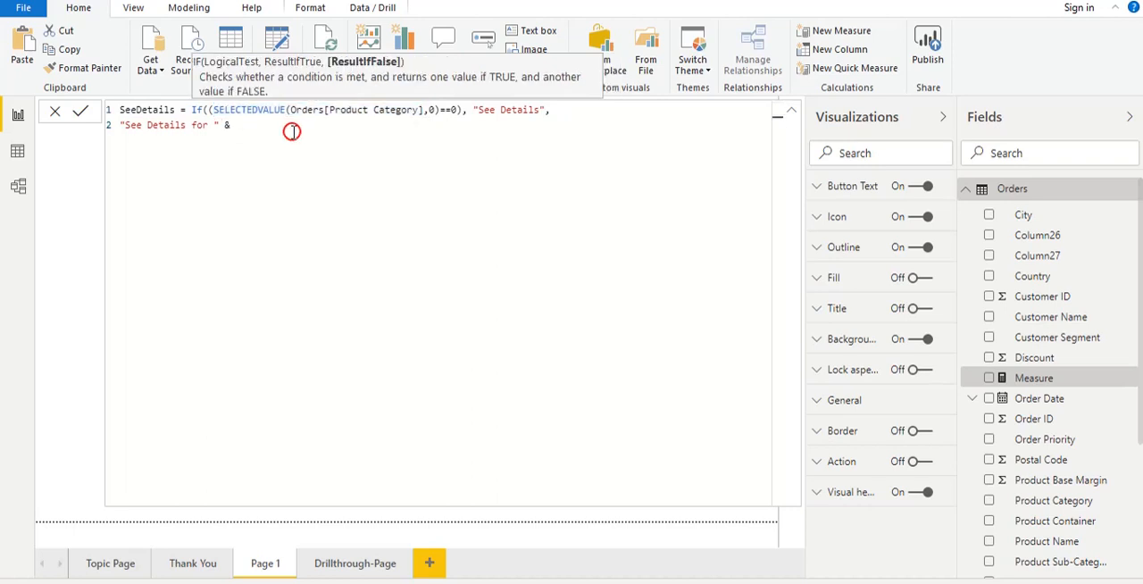
pyautogui.hotkey('ctrl', 'v')
pyautogui.write('))')
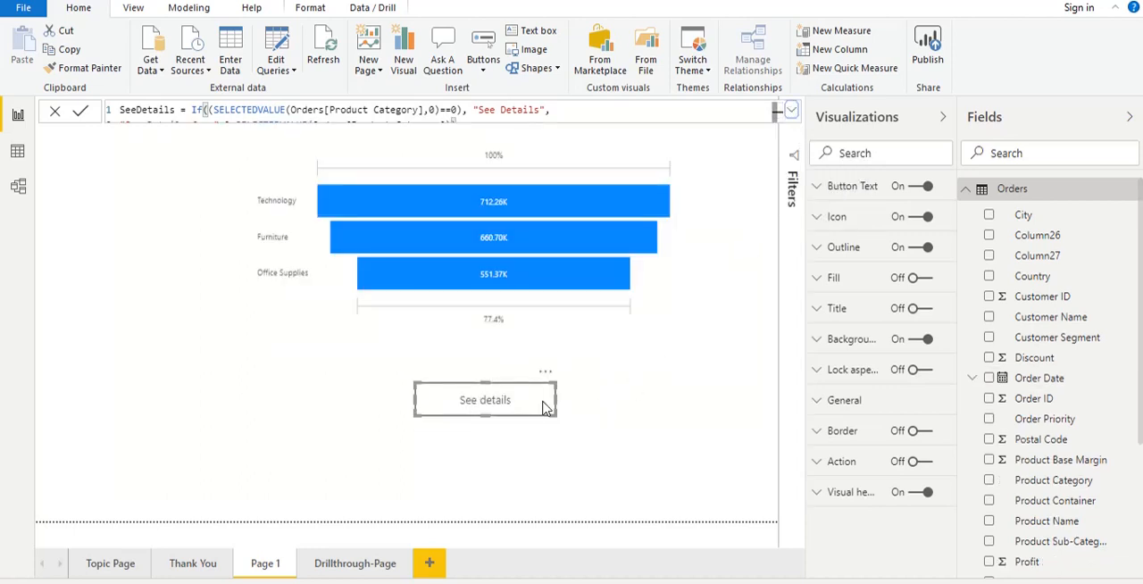
# - Make the button's default-state text conditional, formatted by field value and based on the SeeDetails measure
pyautogui.click(815, 186)
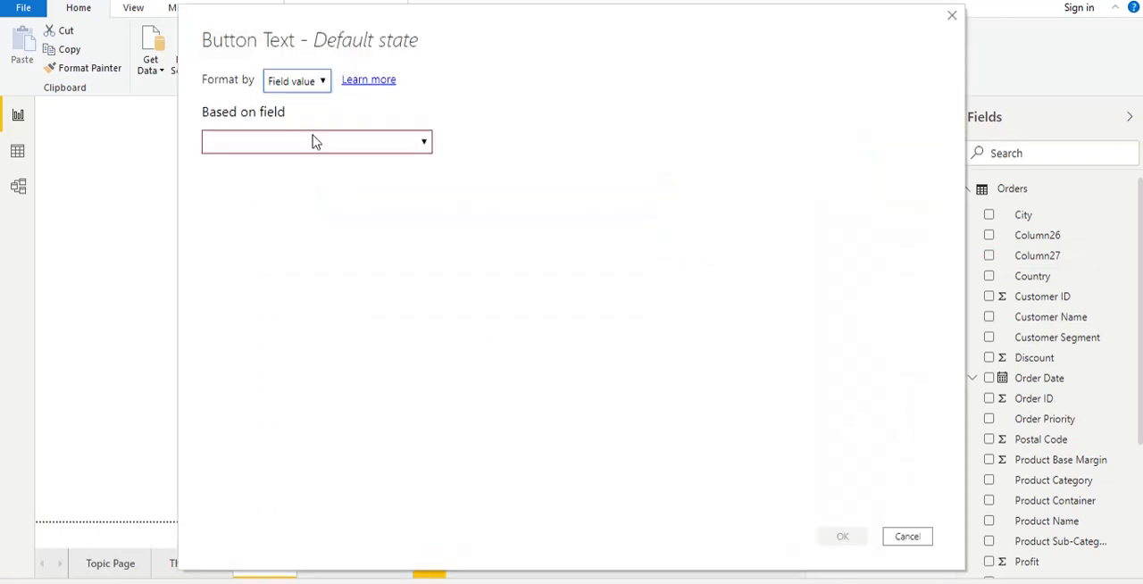
pyautogui.click(314, 80)
pyautogui.click(300, 103)
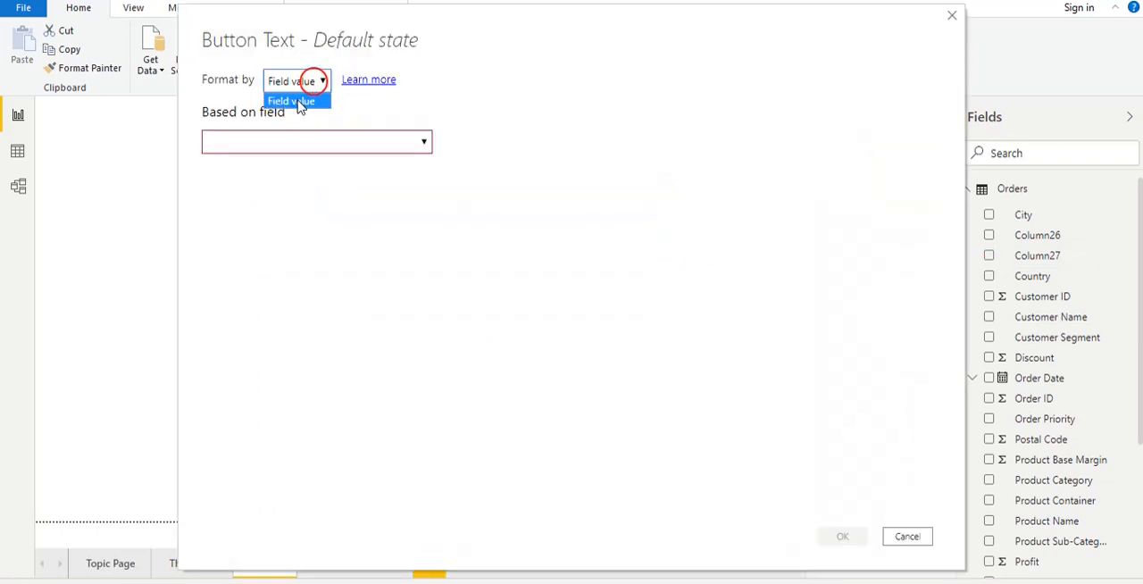
pyautogui.click(341, 140)
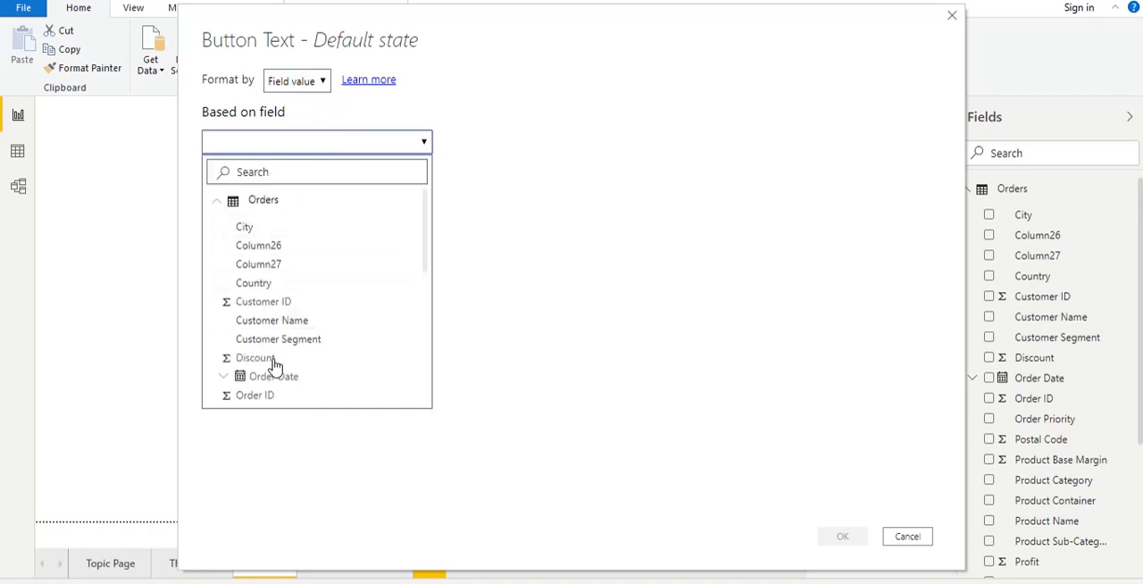
pyautogui.moveTo(428, 258); pyautogui.dragTo(427, 371)
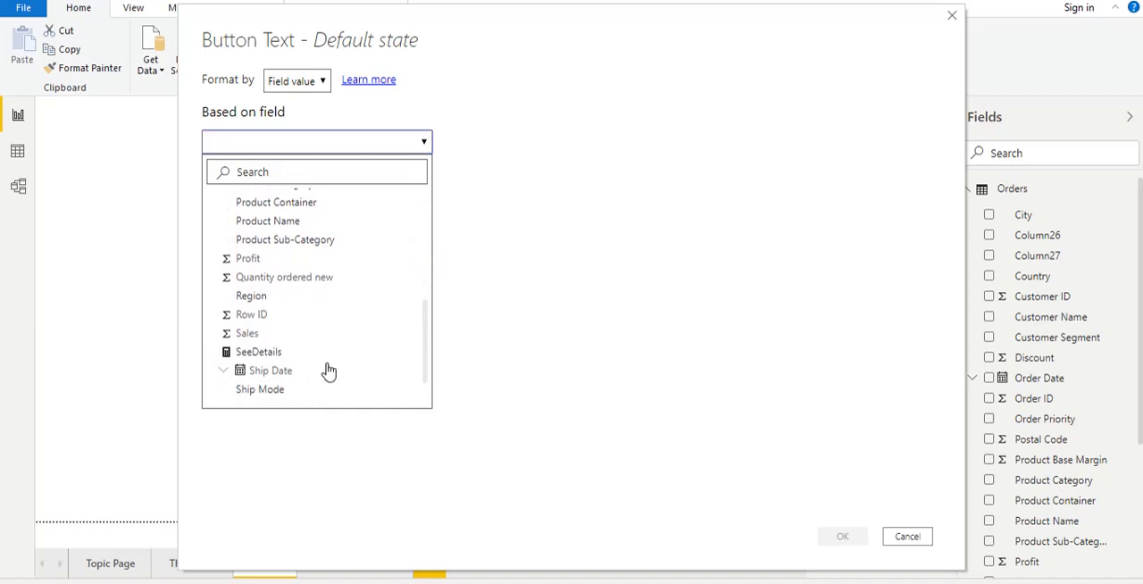
pyautogui.click(256, 357)
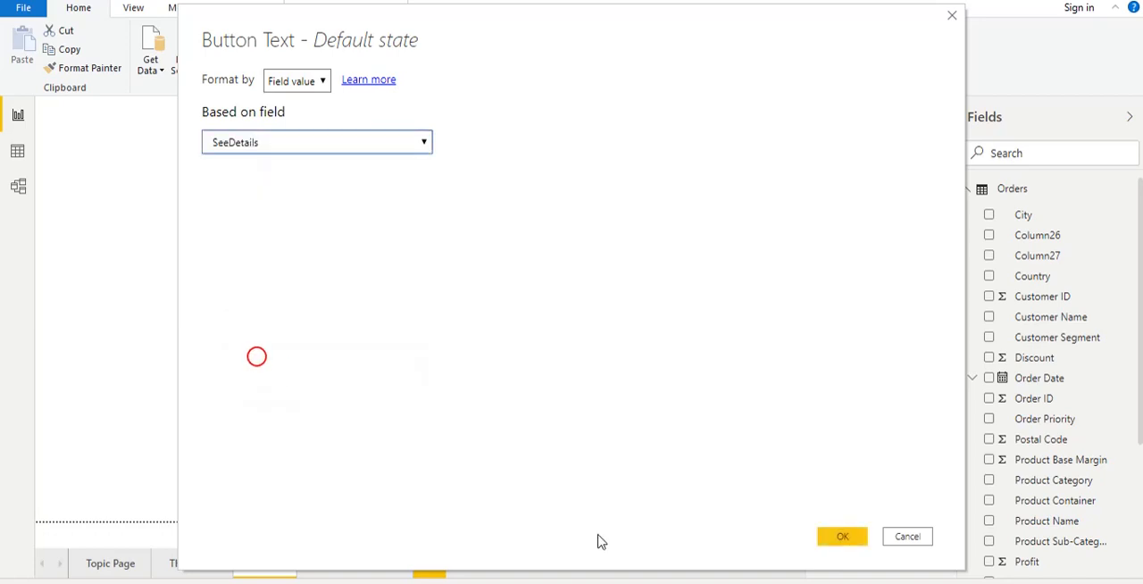
pyautogui.click(839, 536)
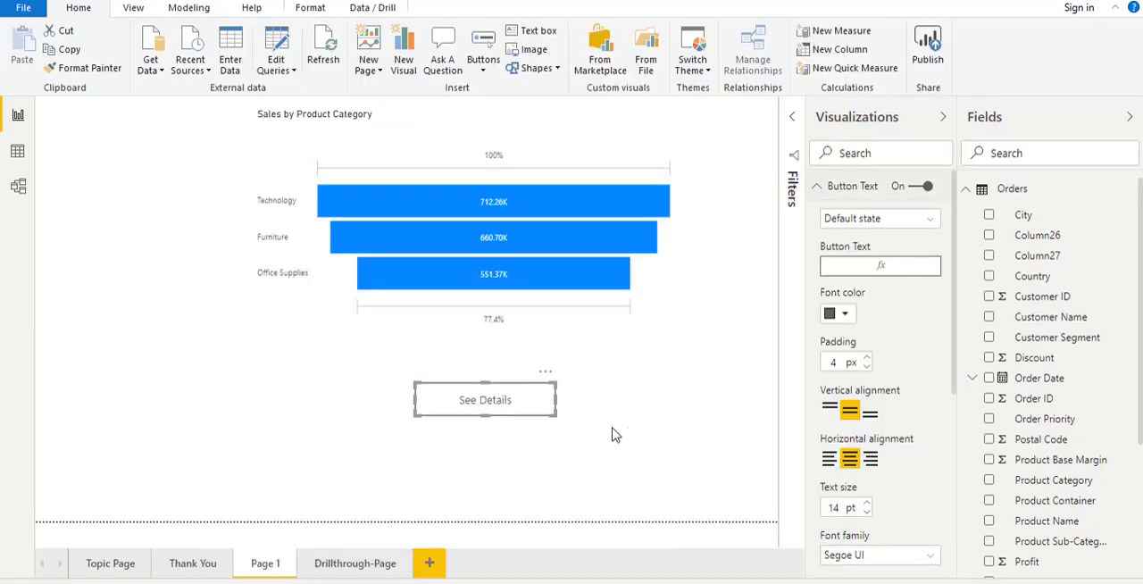
# - Widen the "See Details" button below the funnel chart and deselect it
pyautogui.moveTo(553, 412); pyautogui.dragTo(613, 418)
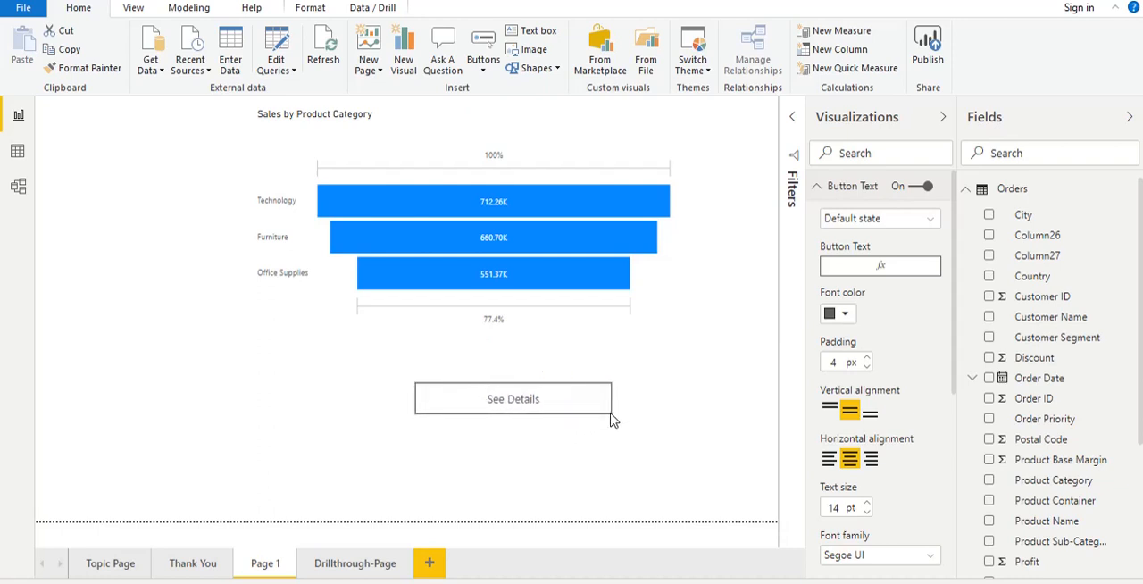
pyautogui.click(687, 414)
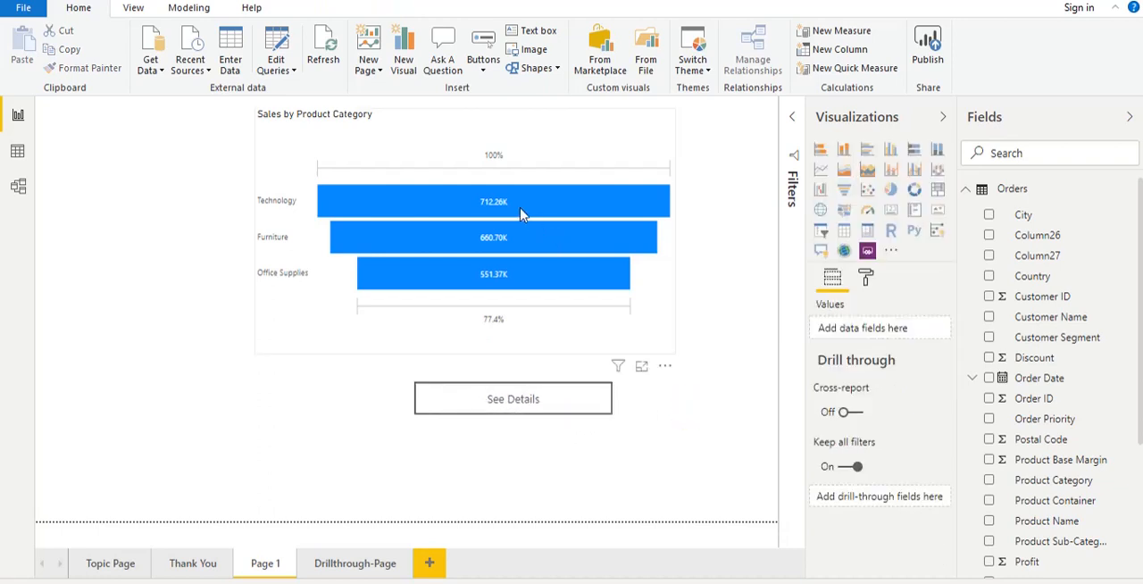
pyautogui.moveTo(522, 208)
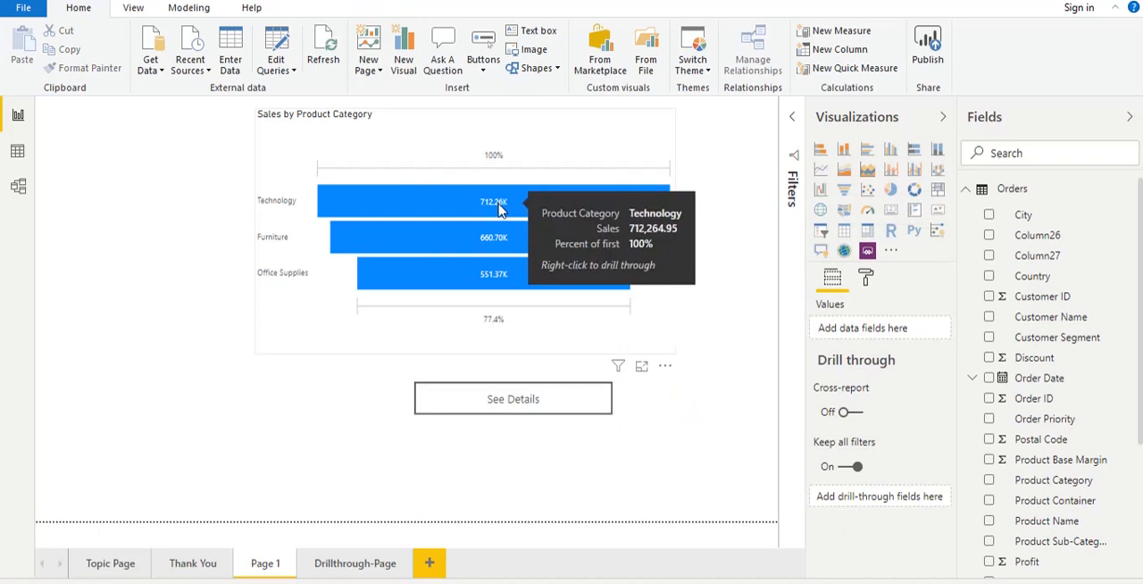
# - Check the button's dynamic text by selecting Technology, Furniture and Office Supplies in the funnel chart, clearing the selection, and reselecting Office Supplies
pyautogui.click(468, 208)
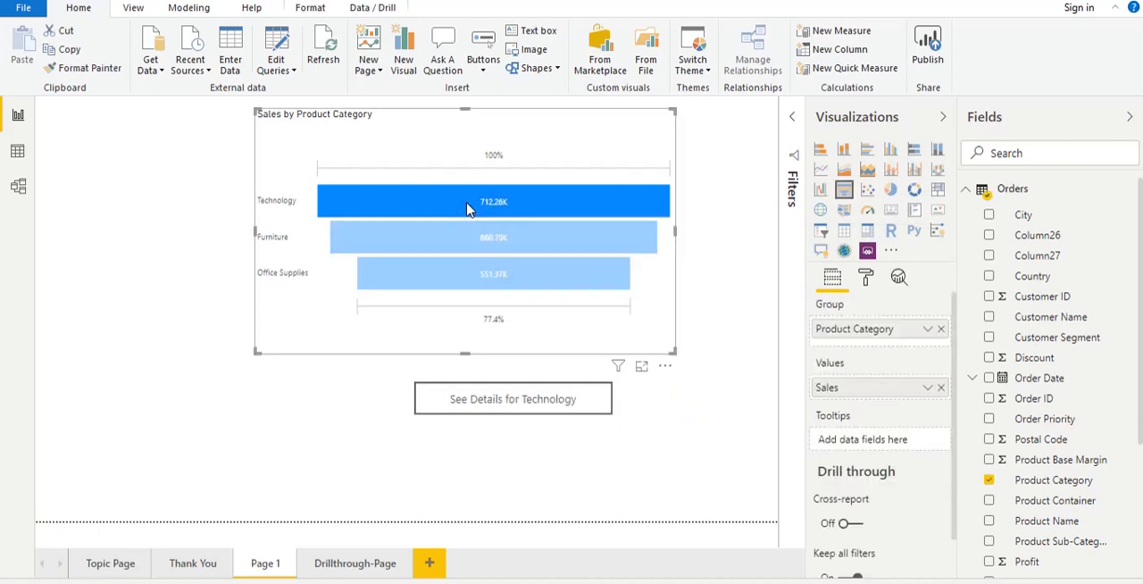
pyautogui.click(451, 247)
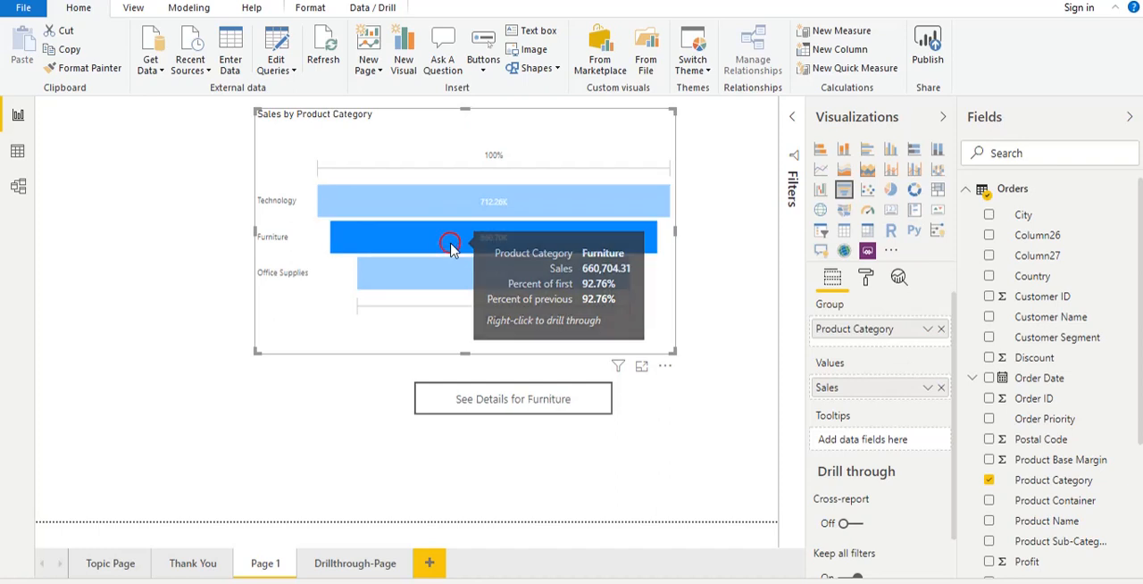
pyautogui.click(439, 286)
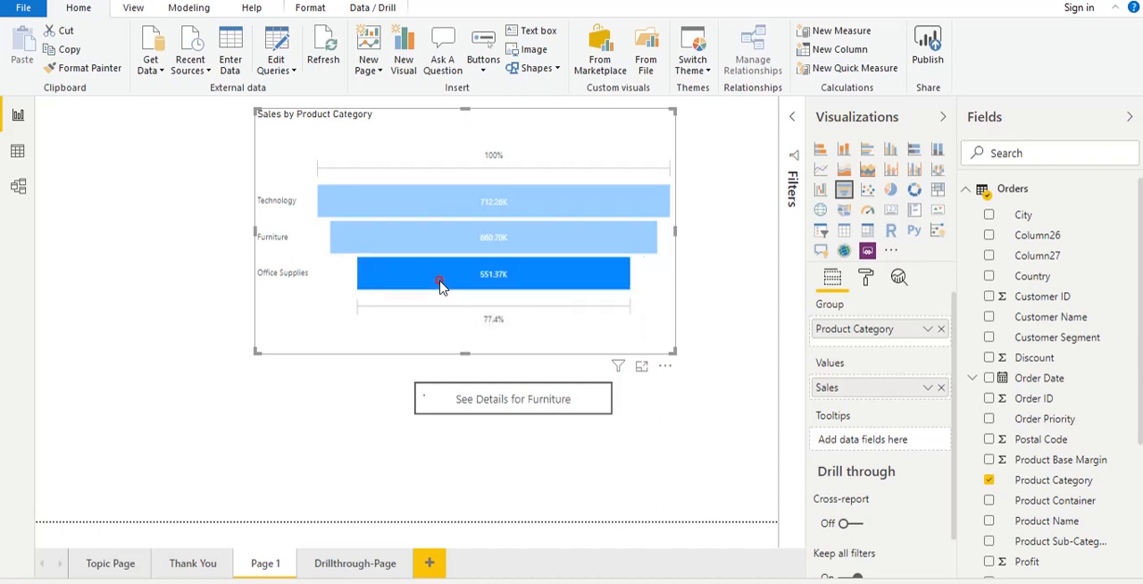
pyautogui.click(431, 210)
pyautogui.click(284, 132)
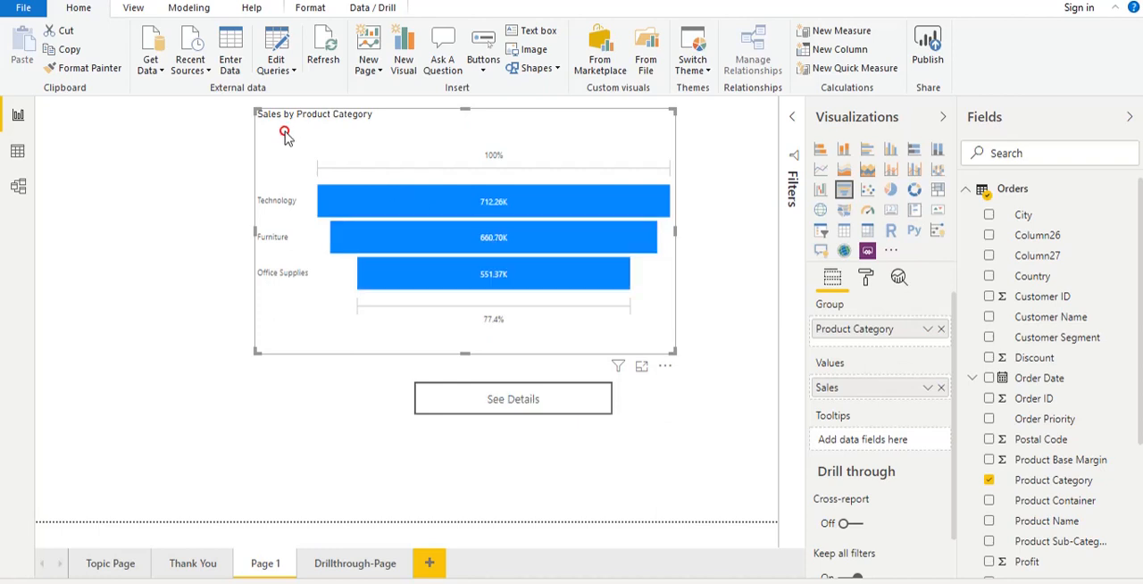
pyautogui.click(498, 282)
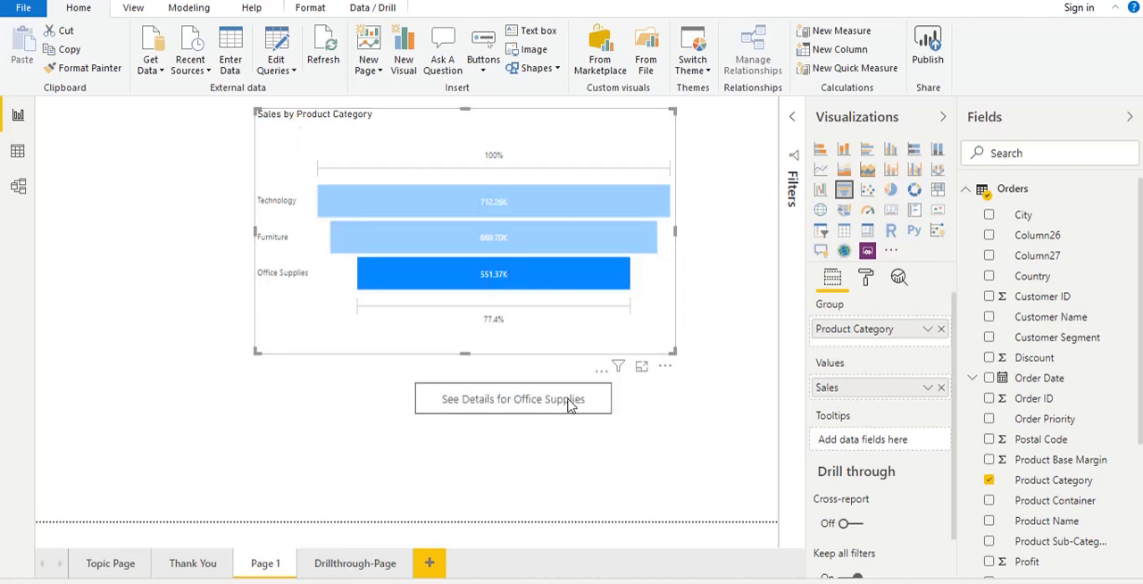
# - Turn on the action of the button below the funnel chart and expand its action settings
pyautogui.click(516, 405)
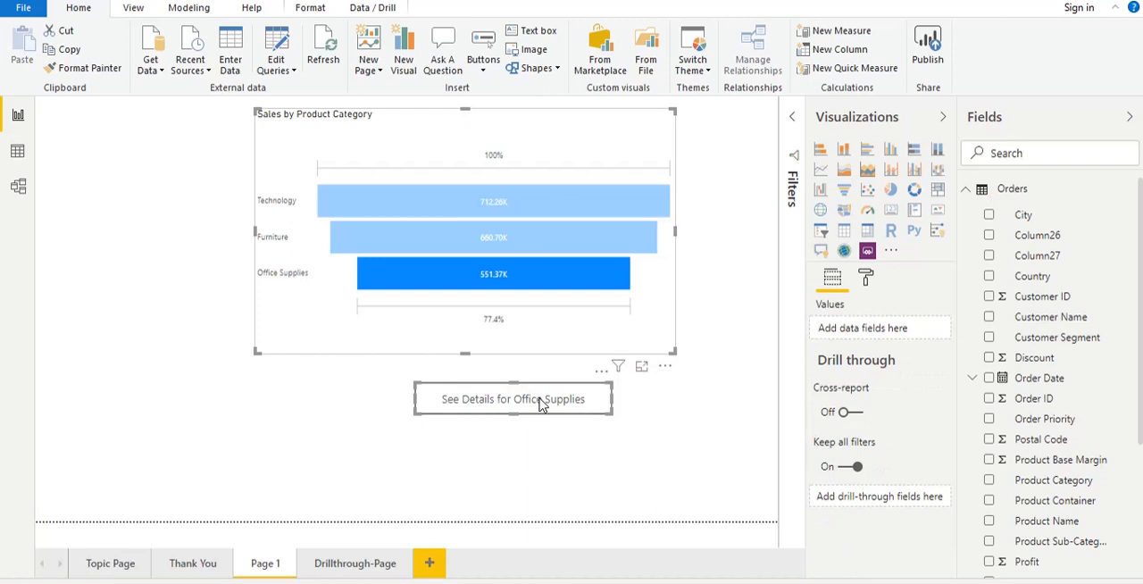
pyautogui.click(540, 404)
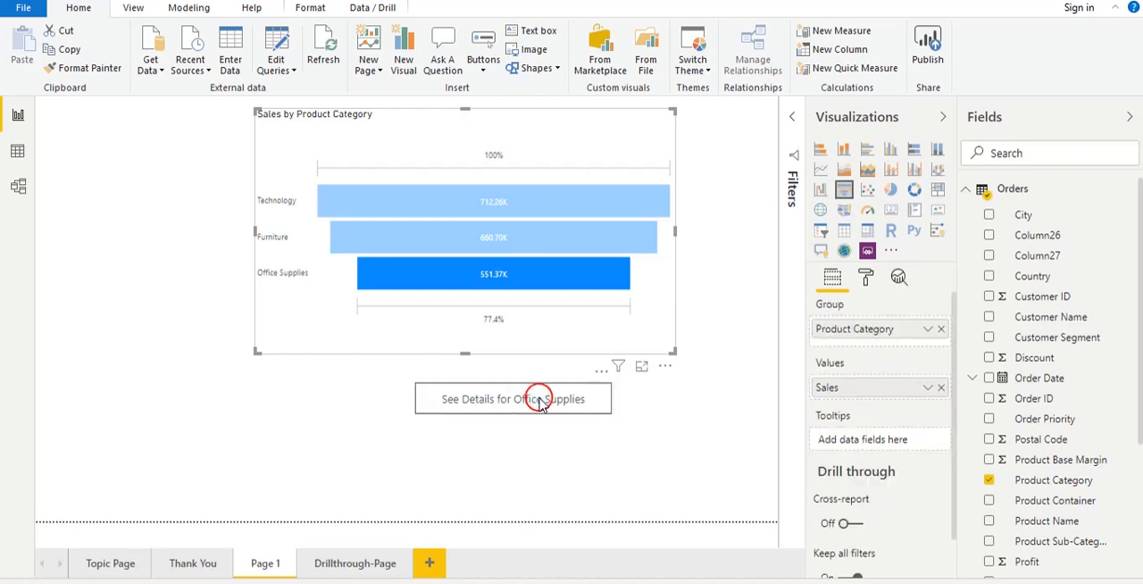
pyautogui.click(540, 403)
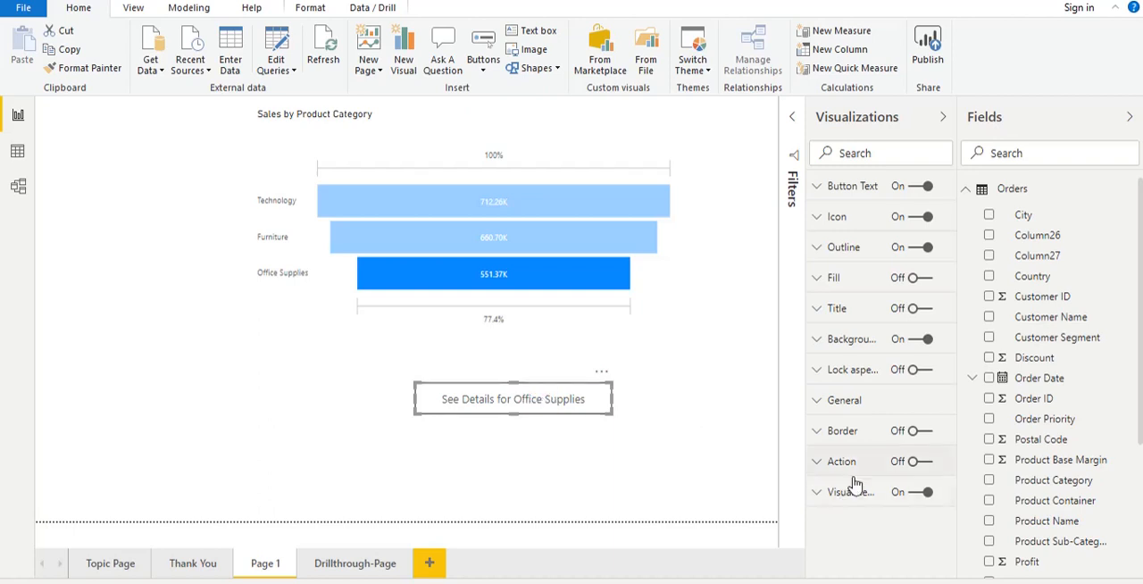
pyautogui.click(927, 459)
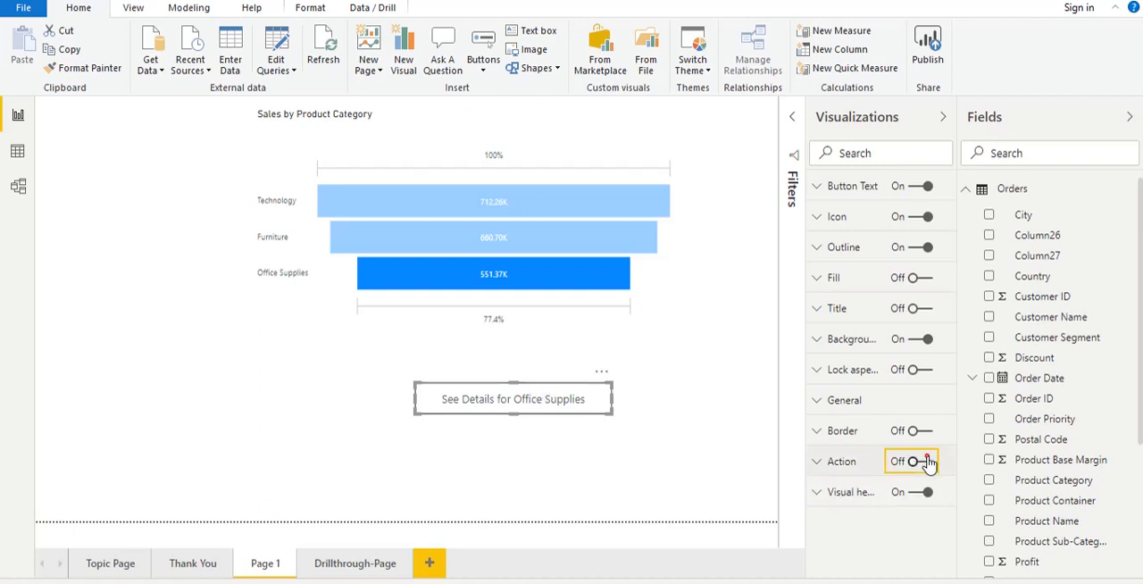
pyautogui.click(818, 461)
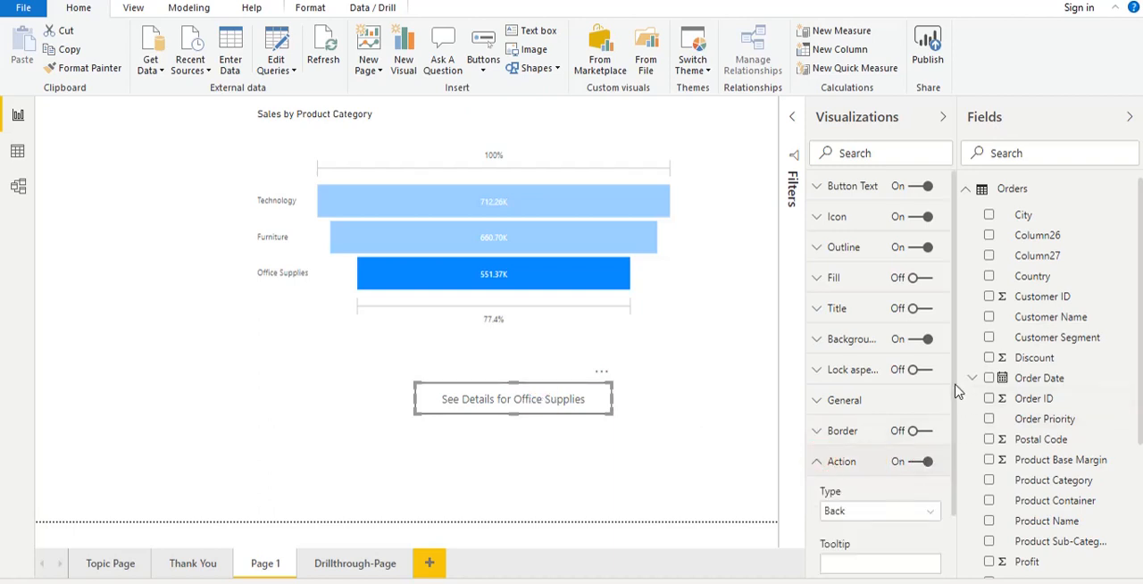
# - Set the button's action type to Drill through (Preview) with Drillthrough-Page as the destination, and deselect the button
pyautogui.moveTo(952, 383); pyautogui.dragTo(958, 526)
pyautogui.click(904, 438)
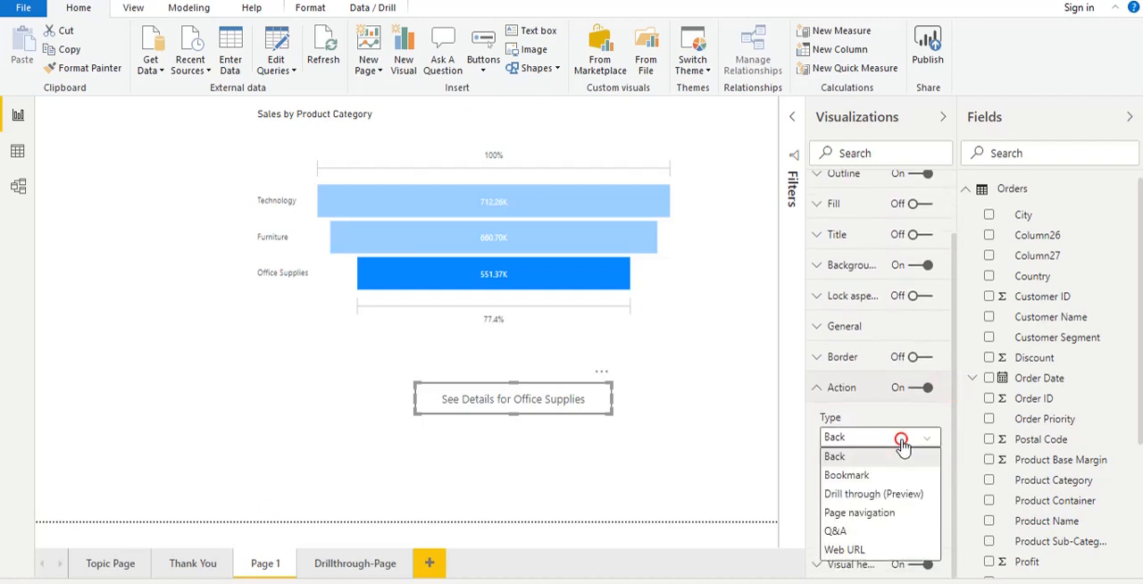
pyautogui.click(881, 496)
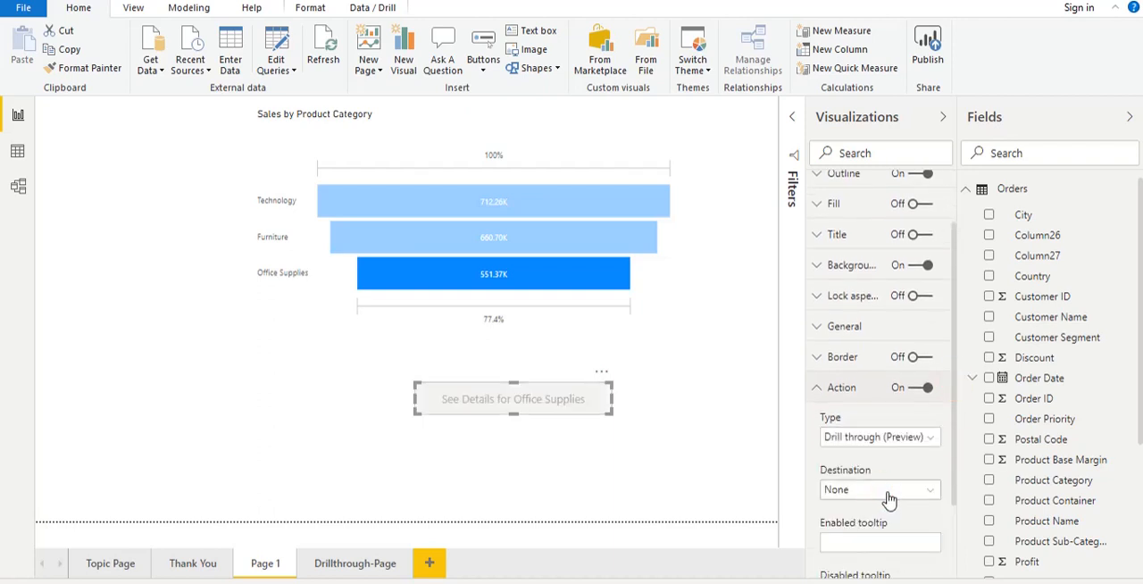
pyautogui.click(889, 493)
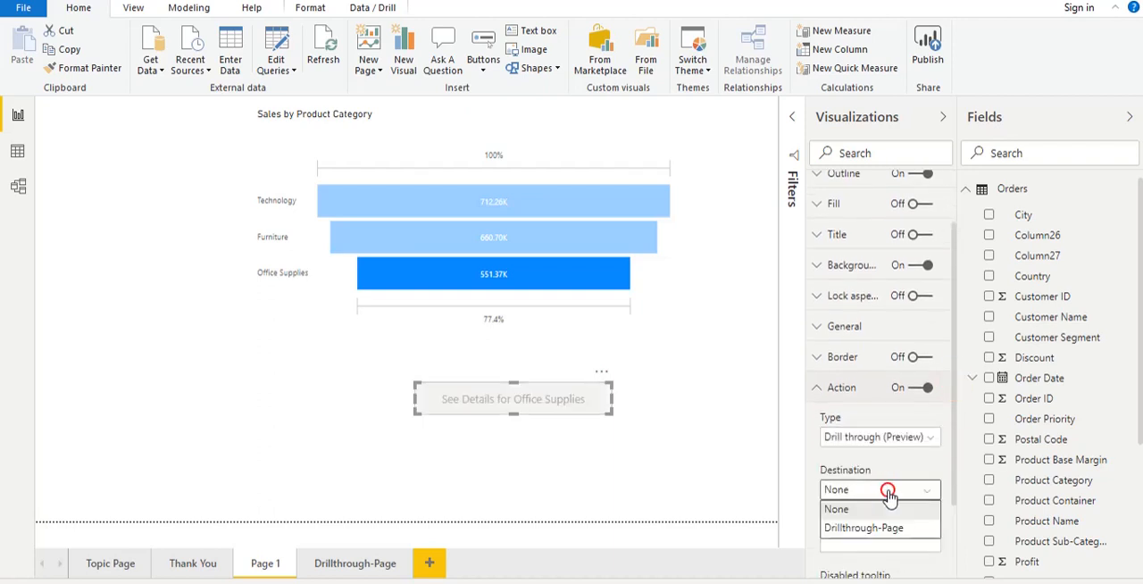
pyautogui.click(873, 534)
pyautogui.click(675, 472)
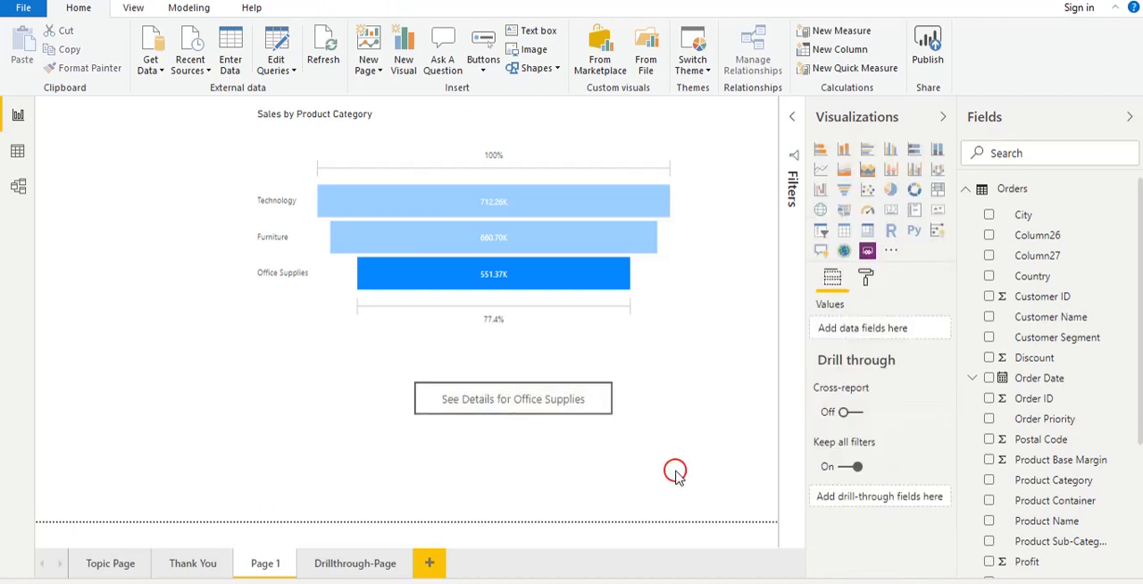
# - Test the button's drill-through for Office Supplies, collapsing the category in all four regions and re-expanding Central before returning to Page 1
pyautogui.keyDown('ctrl'); pyautogui.click(533, 399); pyautogui.keyUp('ctrl')
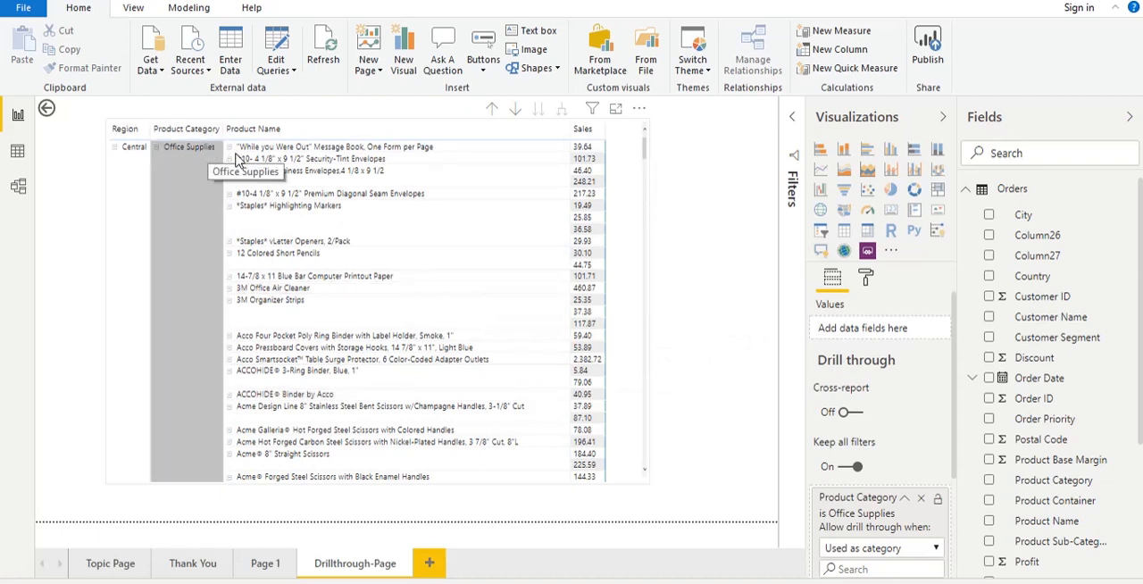
pyautogui.click(157, 151)
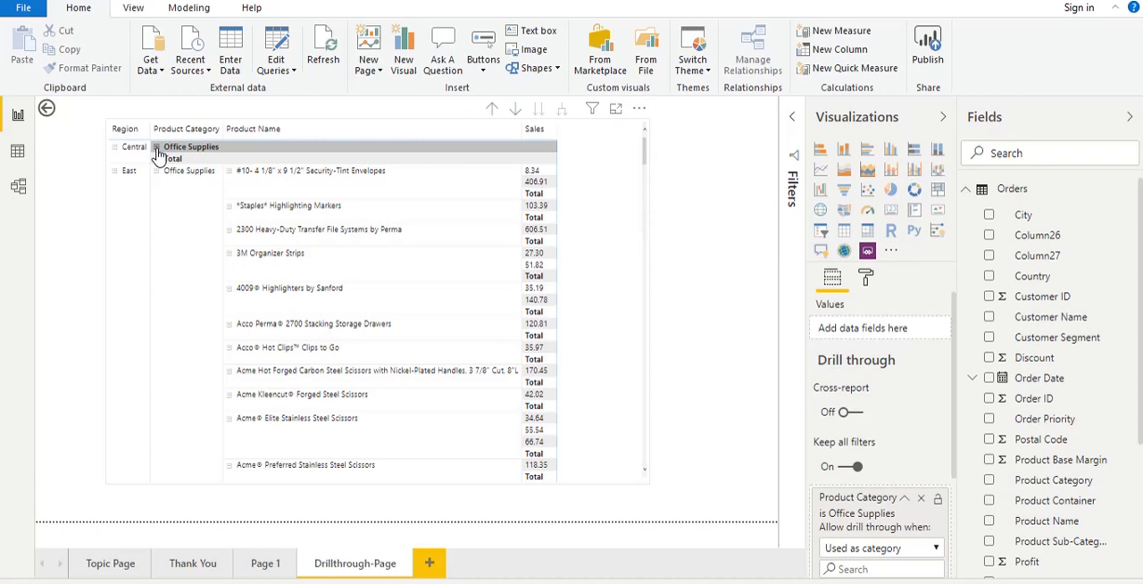
pyautogui.click(157, 171)
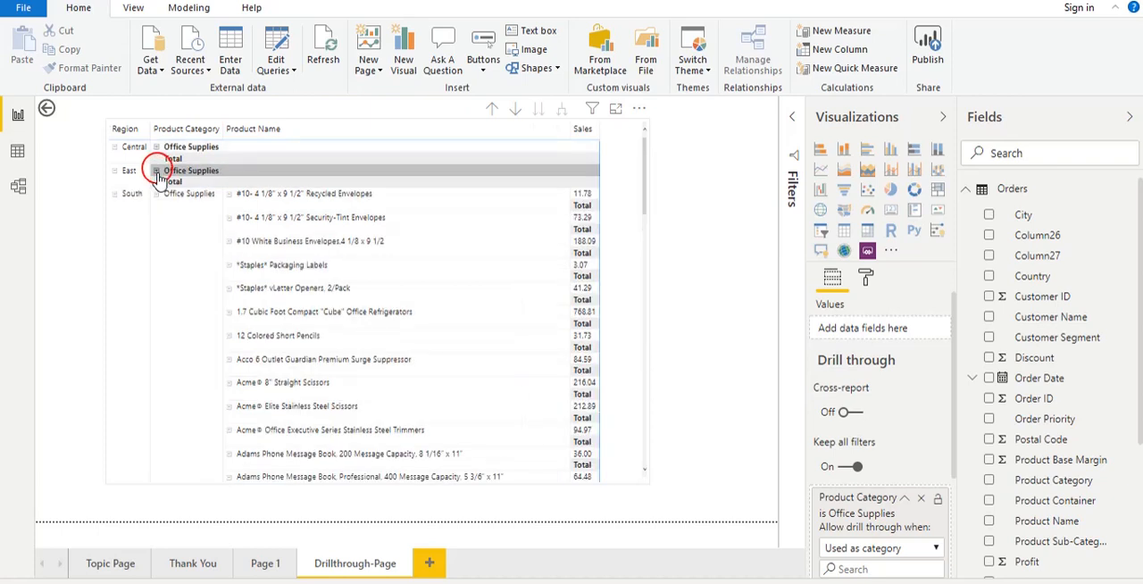
pyautogui.click(157, 195)
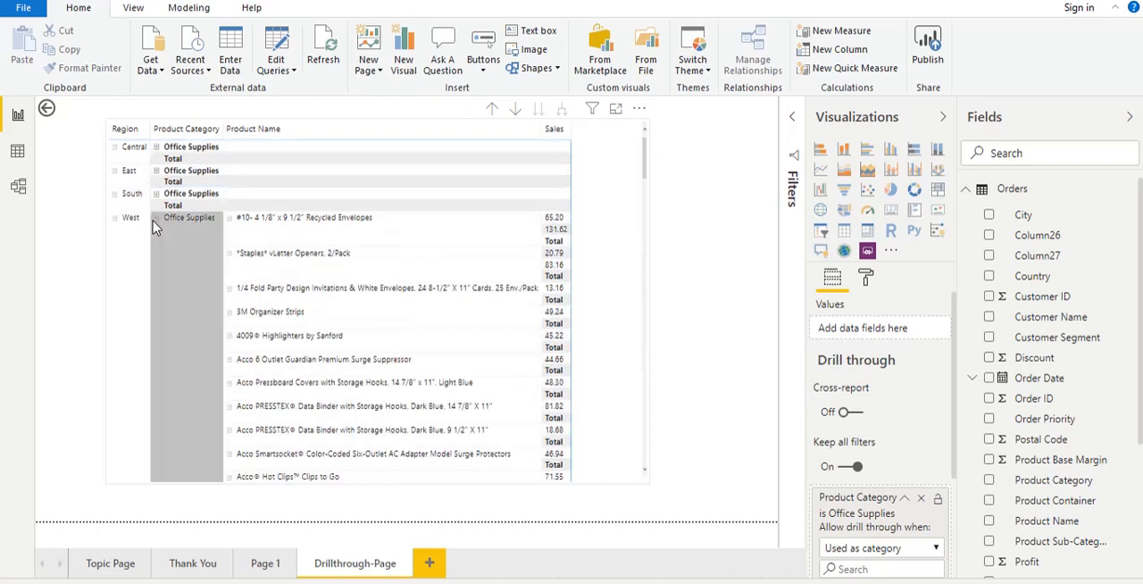
pyautogui.click(156, 218)
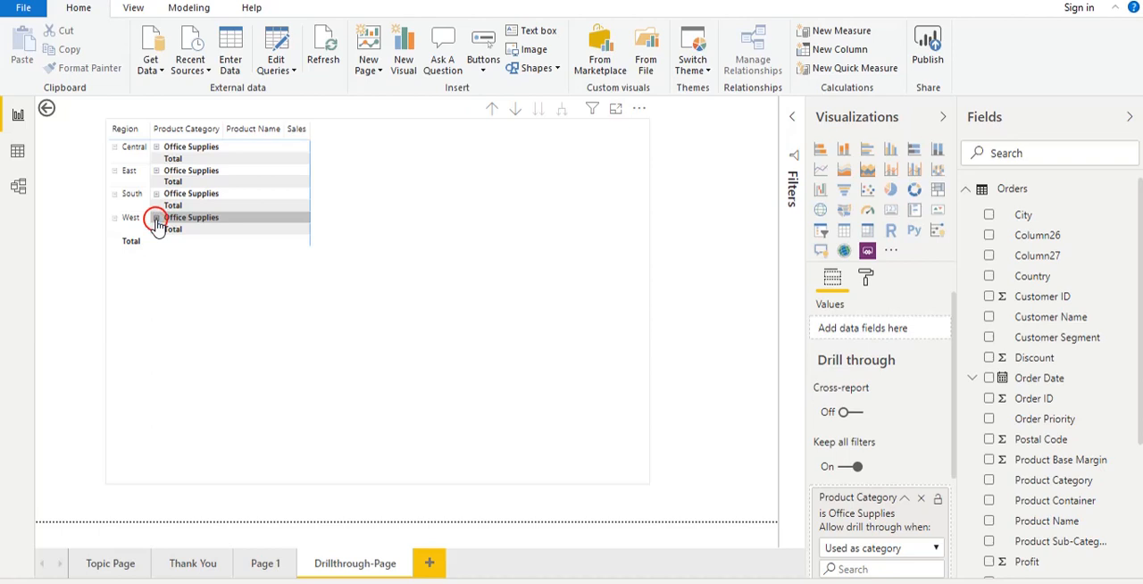
pyautogui.click(157, 146)
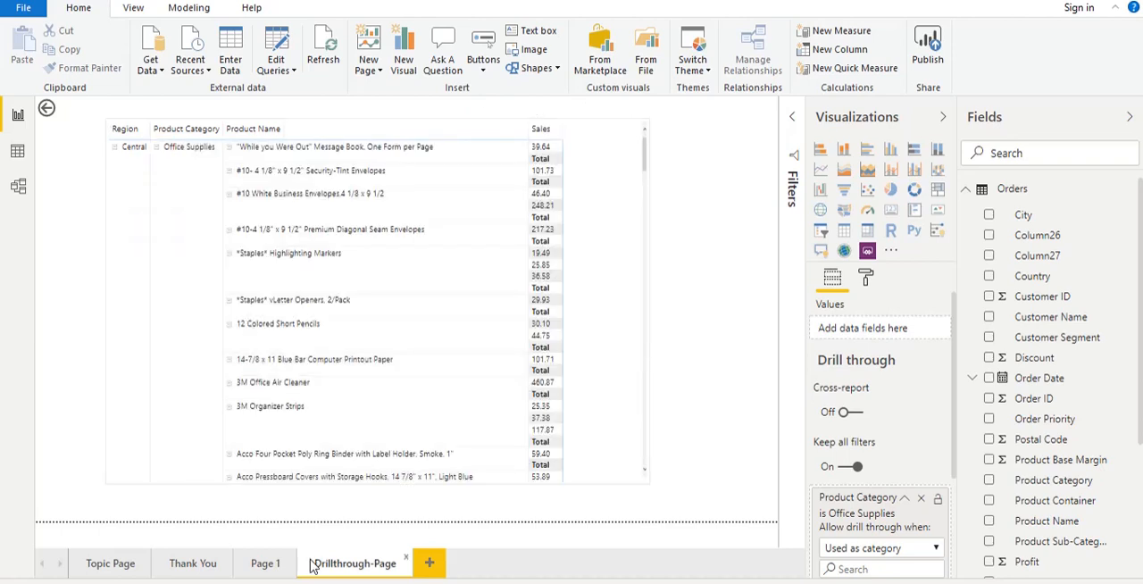
pyautogui.keyDown('ctrl'); pyautogui.click(47, 110); pyautogui.keyUp('ctrl')
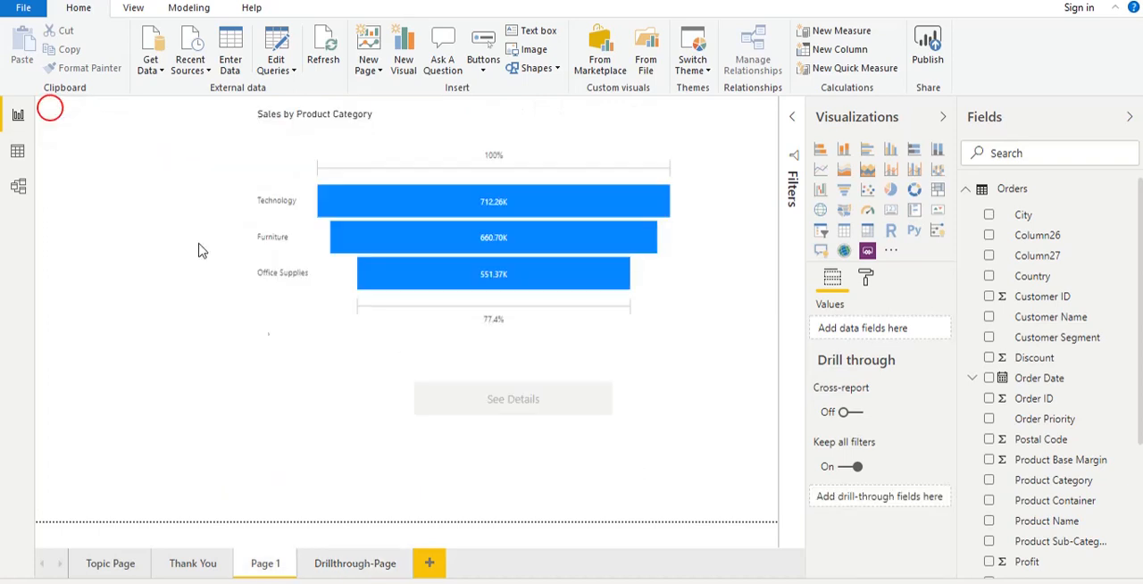
# - Test the drill-through for Technology, collapsing the category under Central, East and South before returning to Page 1
pyautogui.click(443, 199)
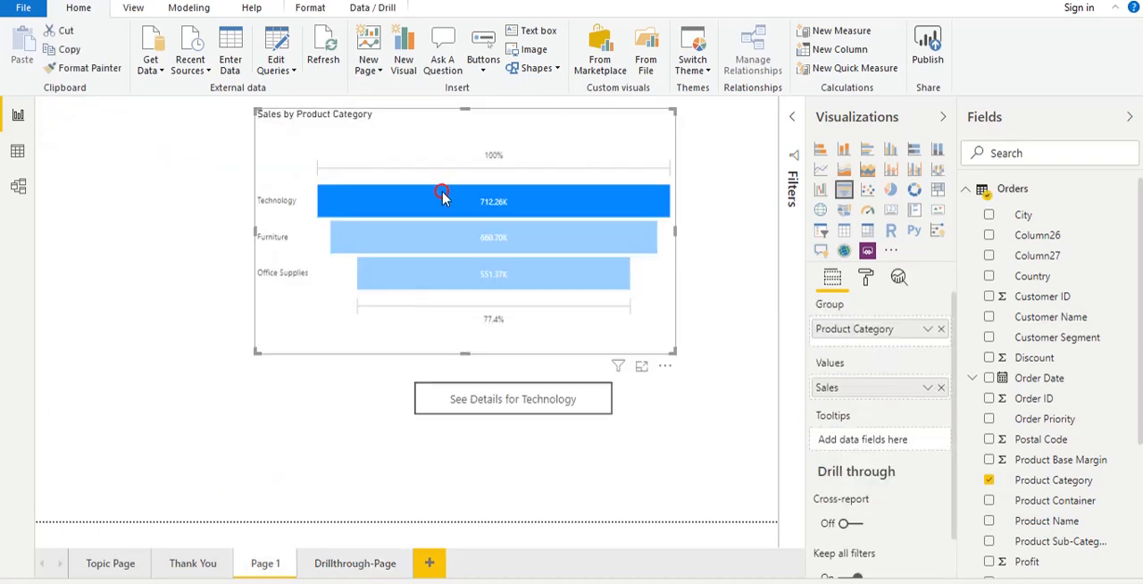
pyautogui.keyDown('ctrl'); pyautogui.click(537, 402); pyautogui.keyUp('ctrl')
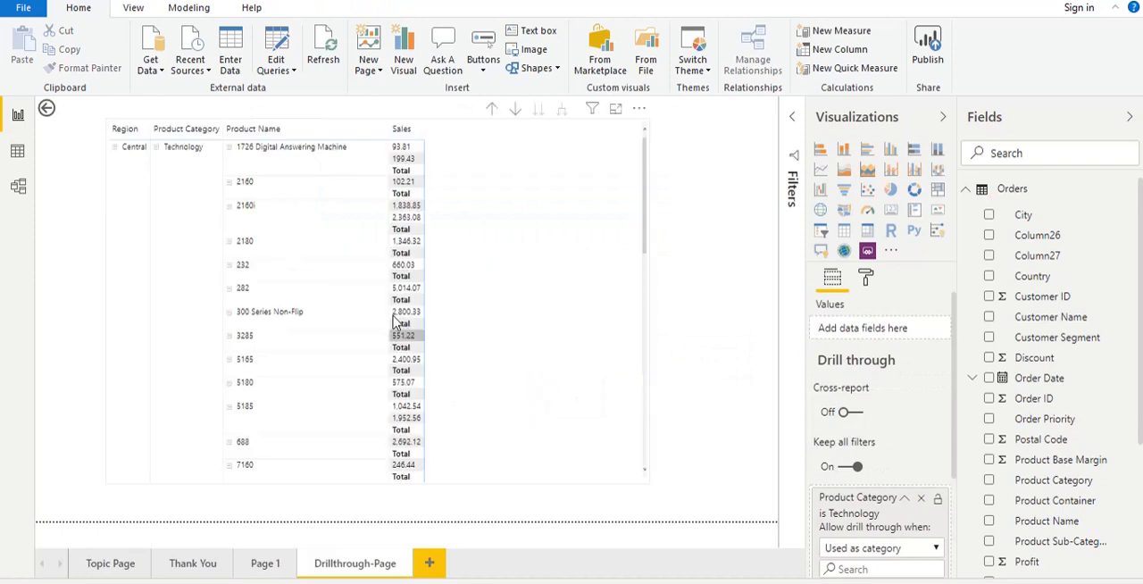
pyautogui.click(157, 148)
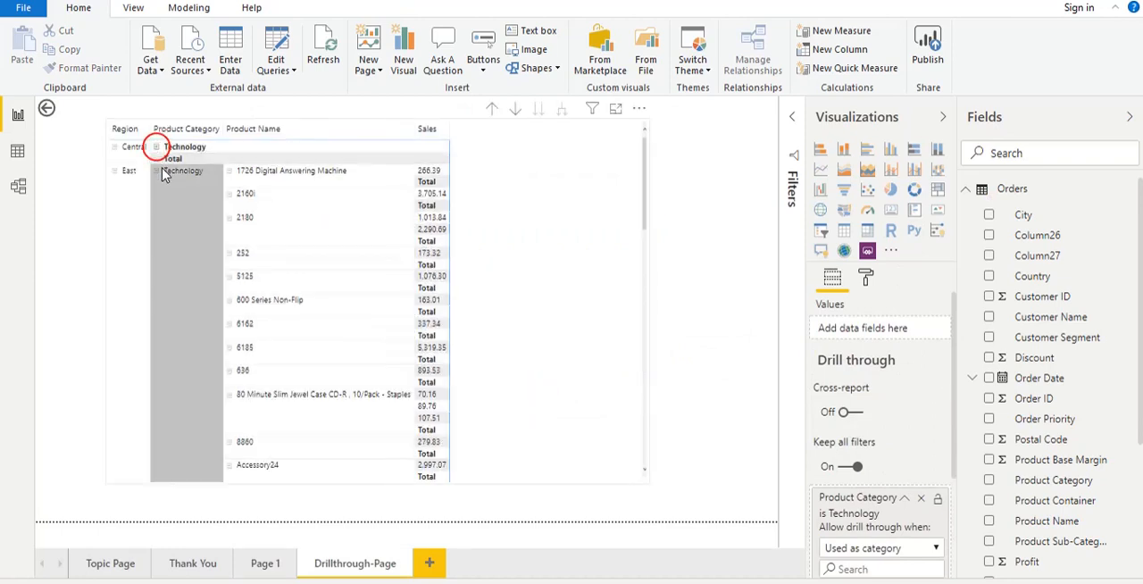
pyautogui.click(157, 171)
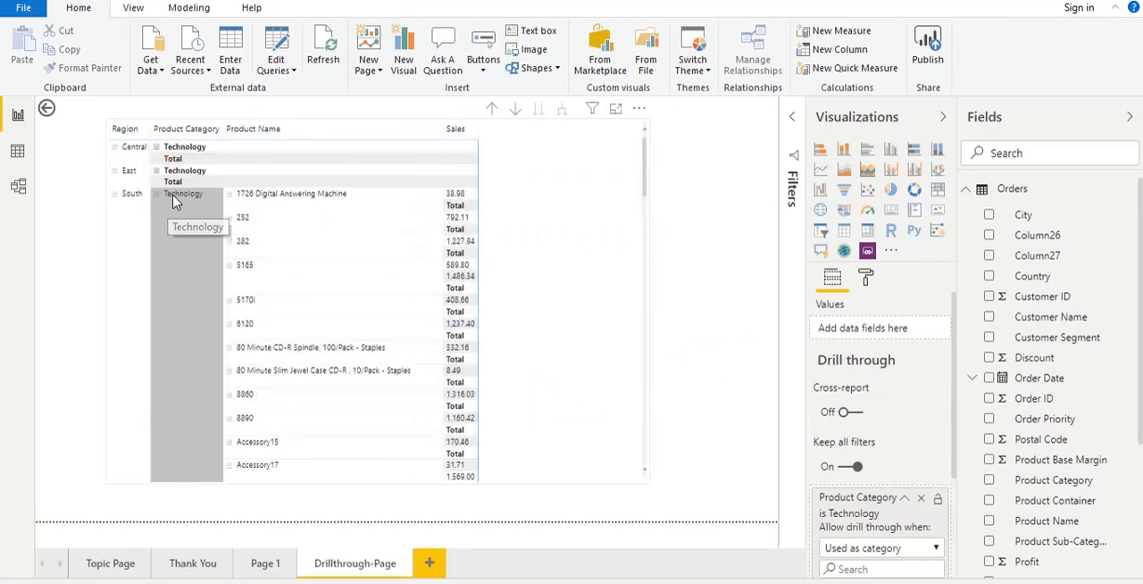
pyautogui.click(157, 195)
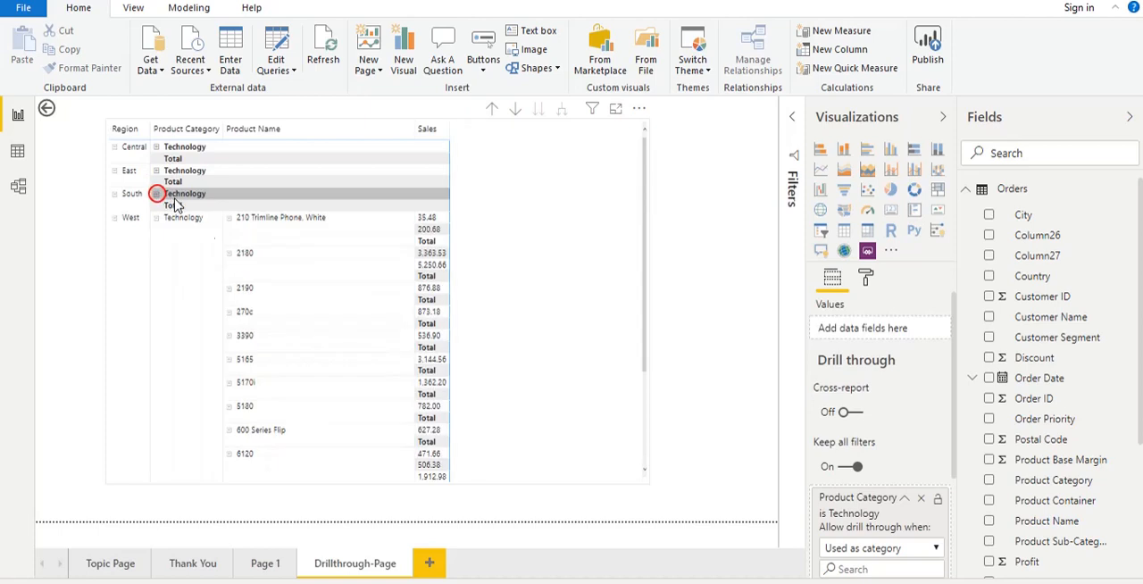
pyautogui.click(46, 111)
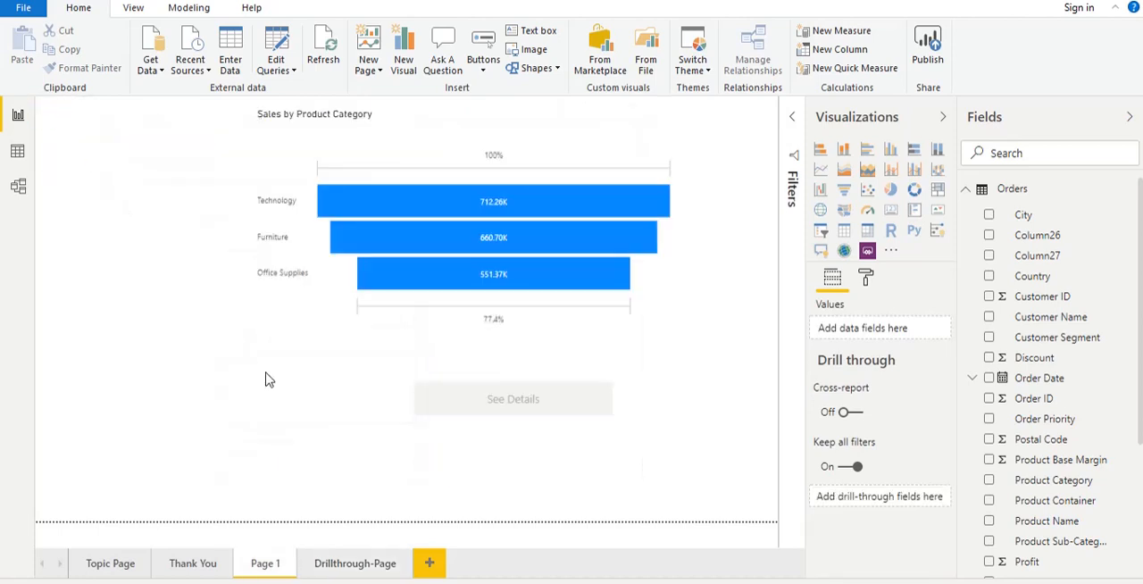
# - Test the drill-through for Furniture from the funnel chart and return to Page 1
pyautogui.click(486, 241)
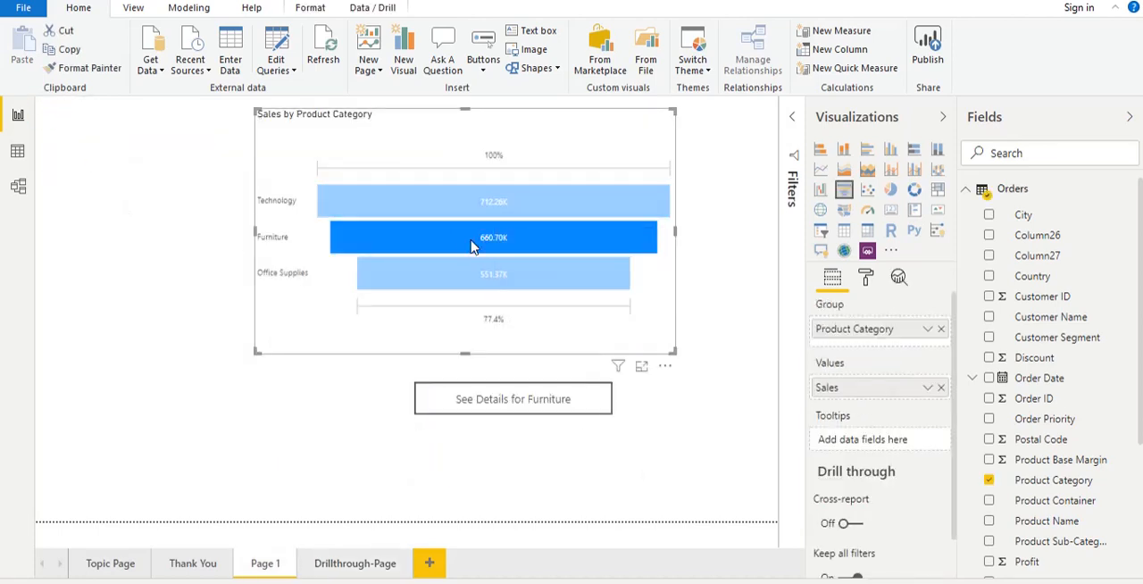
pyautogui.keyDown('ctrl'); pyautogui.click(537, 407); pyautogui.keyUp('ctrl')
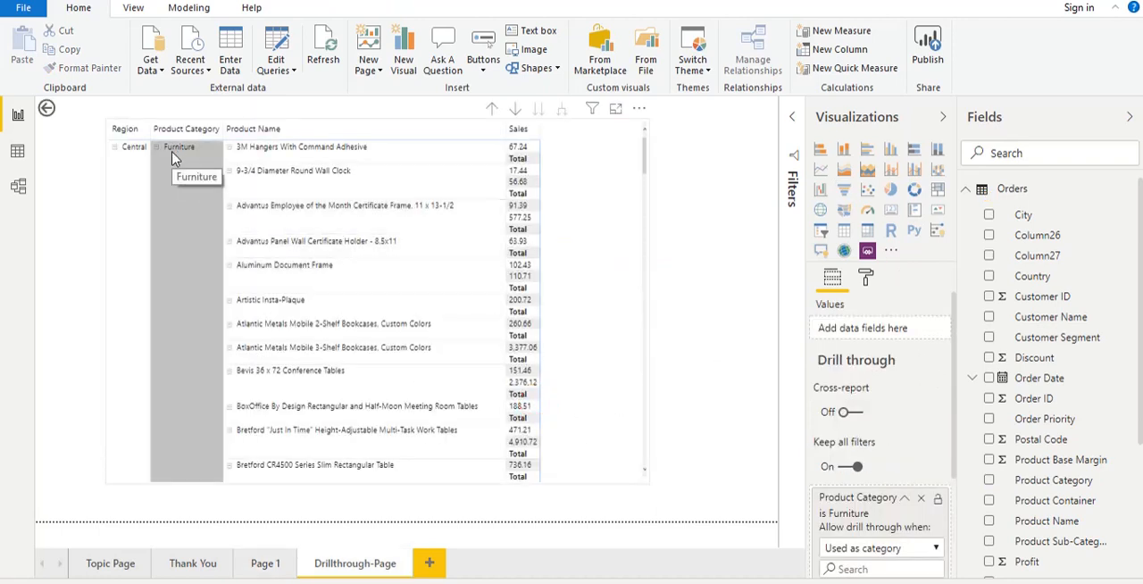
pyautogui.keyDown('ctrl'); pyautogui.click(48, 109); pyautogui.keyUp('ctrl')
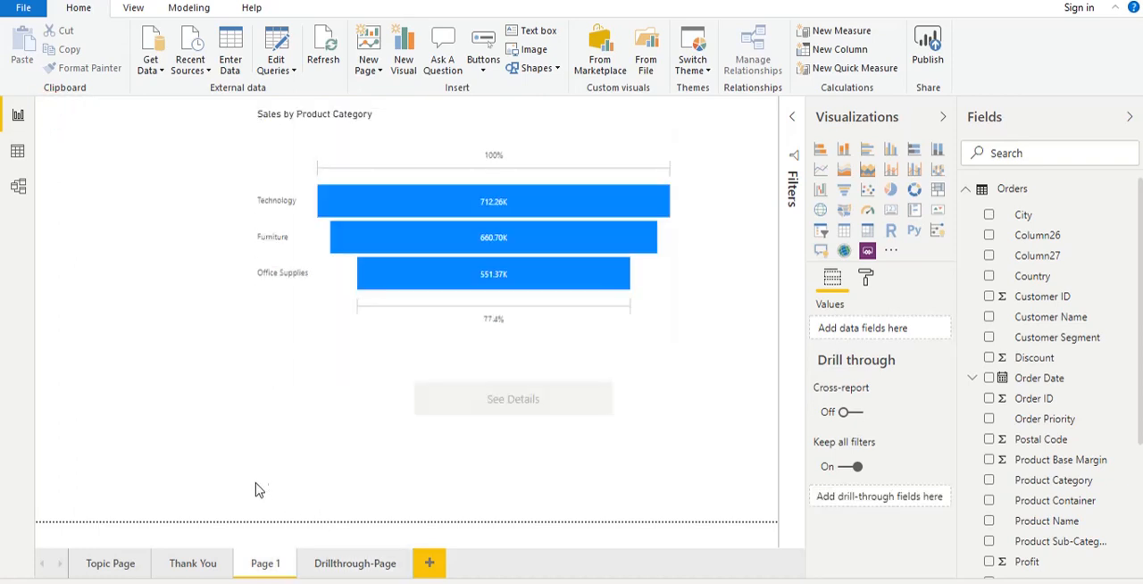
# - Select Technology in the funnel chart to recheck the button text, and open the Thank You page
pyautogui.click(477, 205)
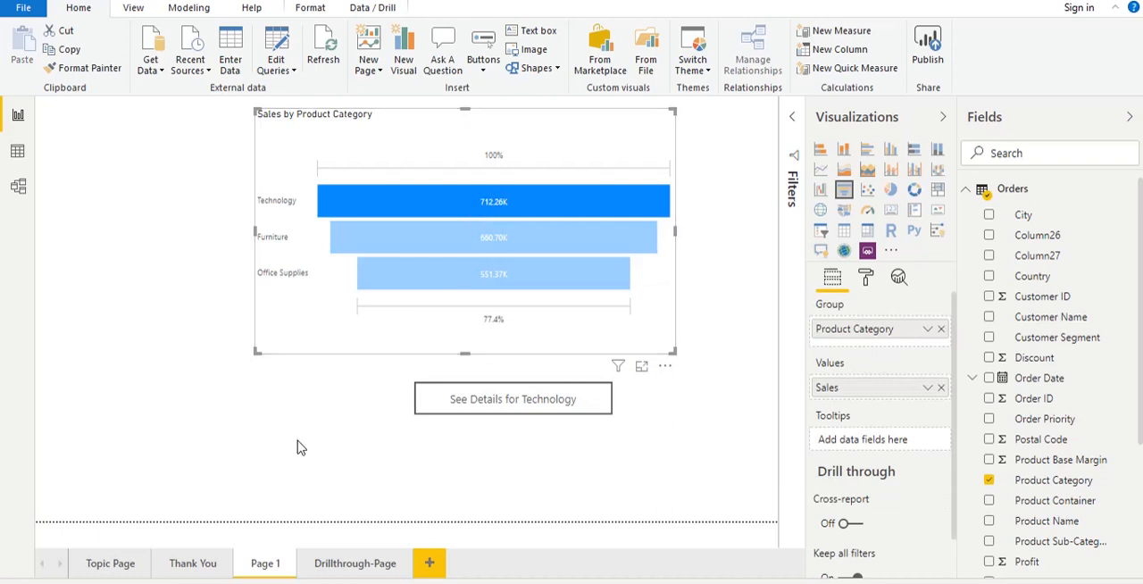
pyautogui.click(188, 565)
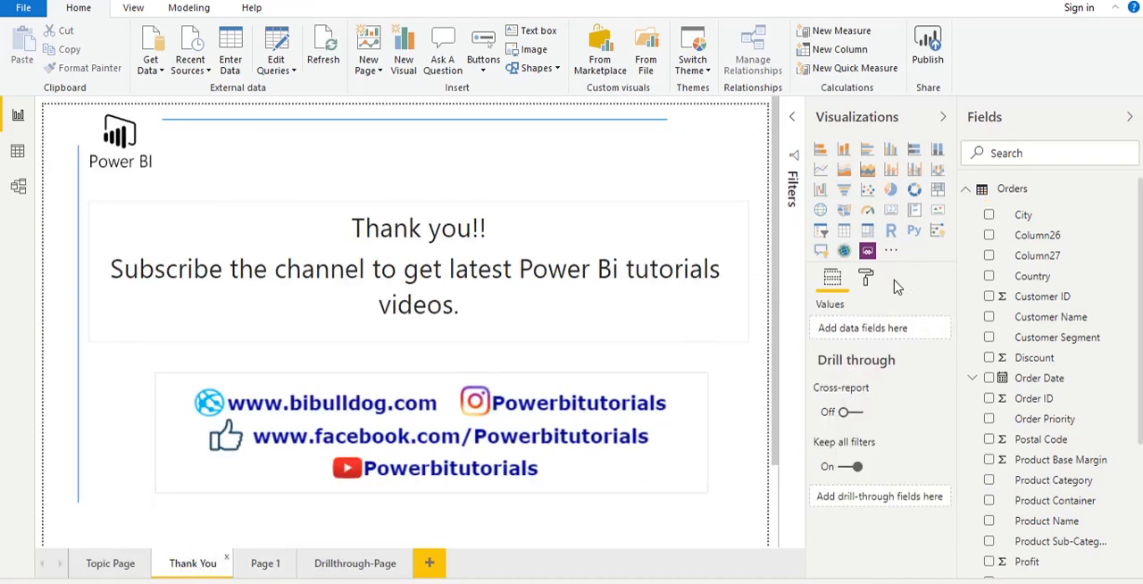